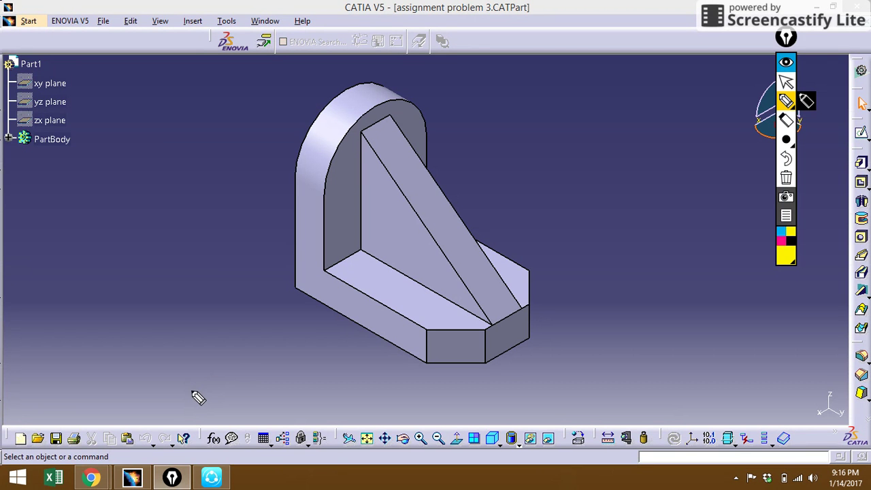
Draw a yellow arrow toward the bracket and yellow strokes over the back plate, base and rib.
mouse_move(191, 391)
mouse_down()
mouse_move(231, 371)
mouse_move(209, 359)
mouse_move(247, 365)
mouse_move(233, 395)
mouse_up()
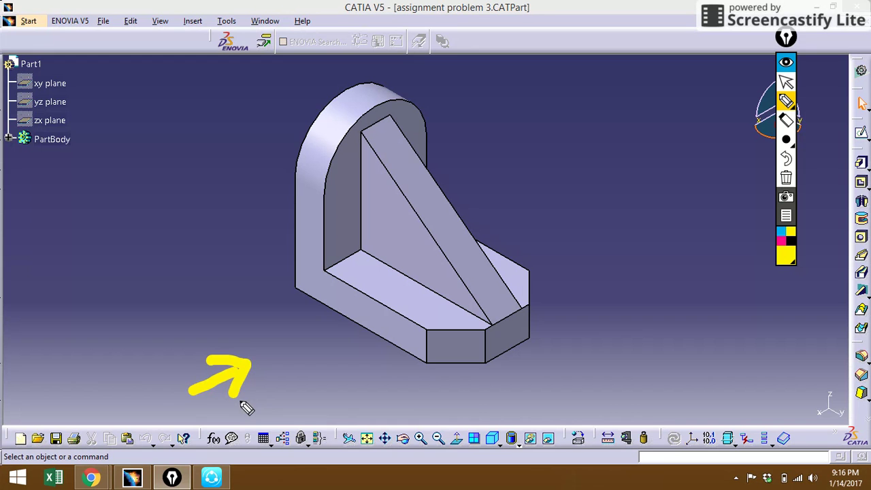
mouse_move(307, 160)
mouse_down()
mouse_move(301, 249)
mouse_move(321, 292)
mouse_move(405, 337)
mouse_move(469, 347)
mouse_up()
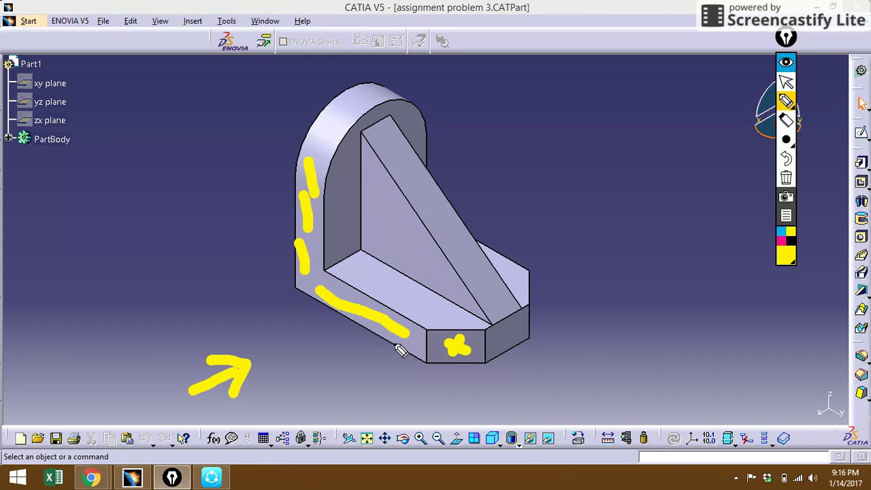
drag(375, 161, 368, 181)
mouse_move(391, 207)
mouse_down()
mouse_move(393, 238)
mouse_move(457, 289)
mouse_up()
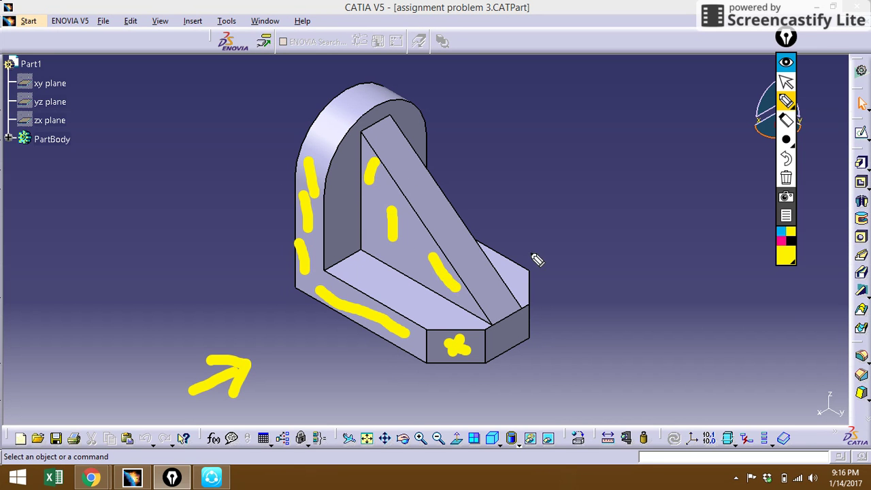
click(786, 82)
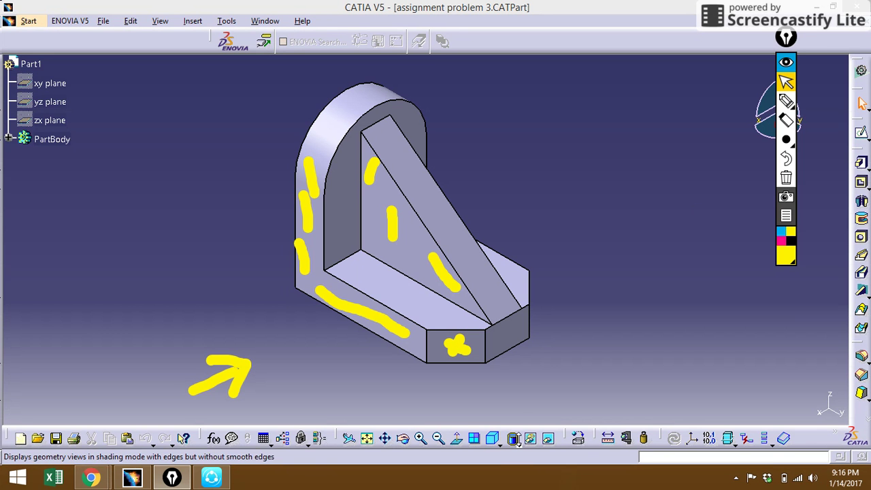
Turn the bracket to the standard front view and clear all yellow annotations.
click(497, 443)
click(514, 348)
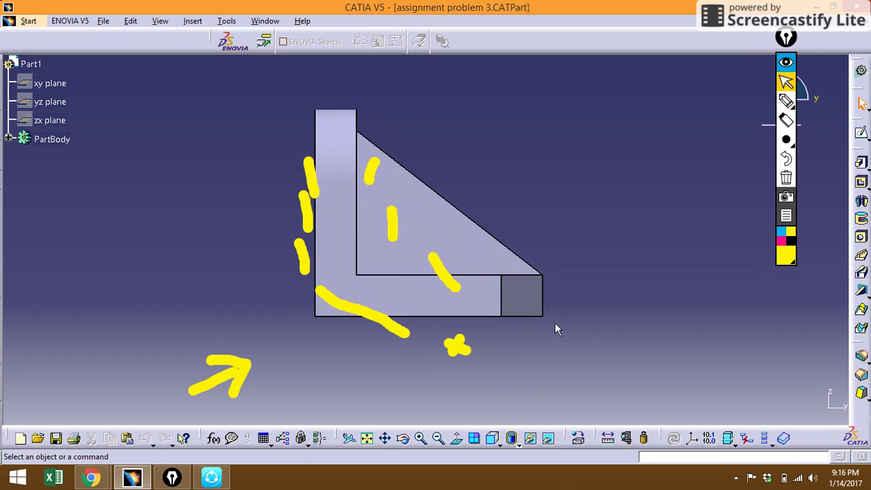
click(786, 178)
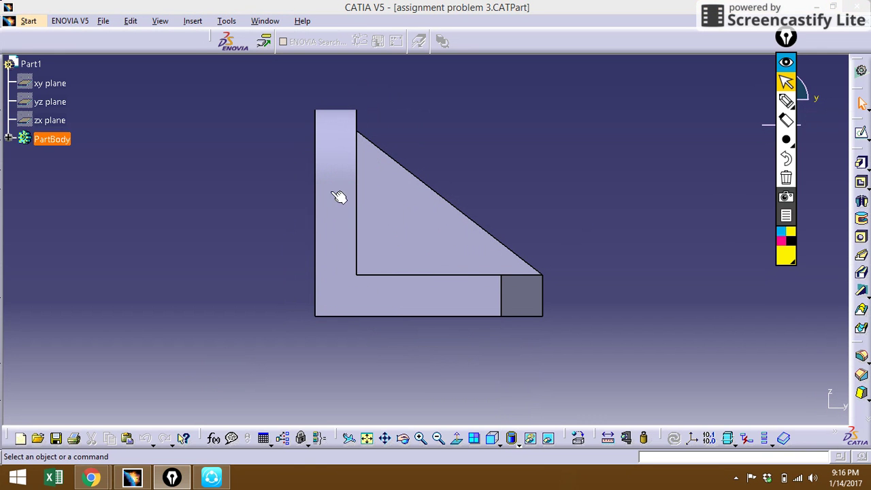
Draw a test stroke along the part's top edge, then erase it.
click(804, 101)
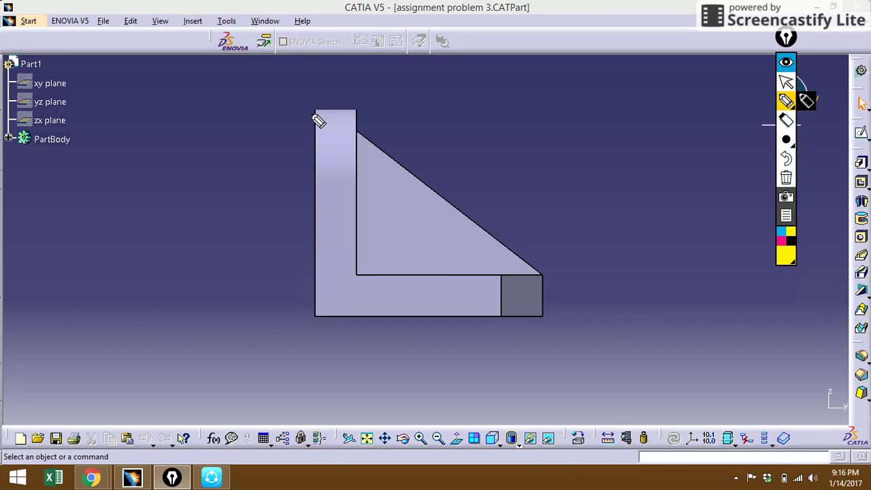
drag(315, 112, 358, 110)
click(786, 123)
click(356, 114)
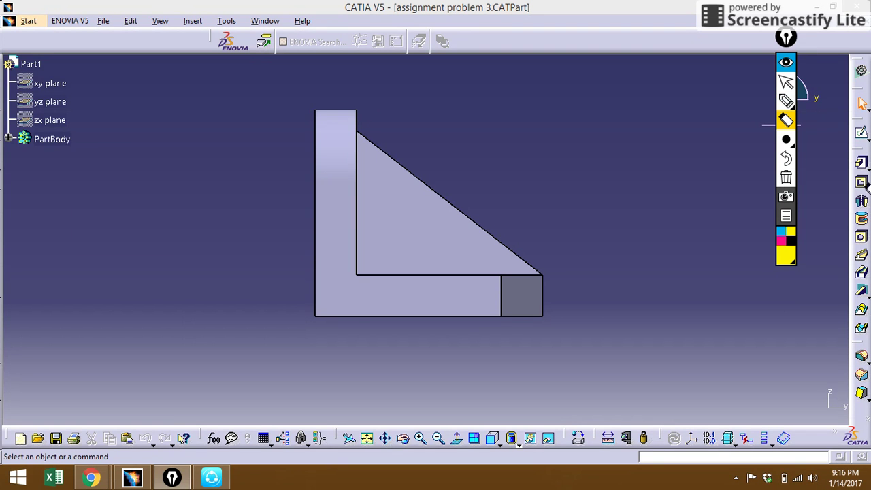
With the smallest pen size, trace the L profile and rib in yellow, then orbit to an angled view.
click(785, 139)
click(694, 141)
click(786, 100)
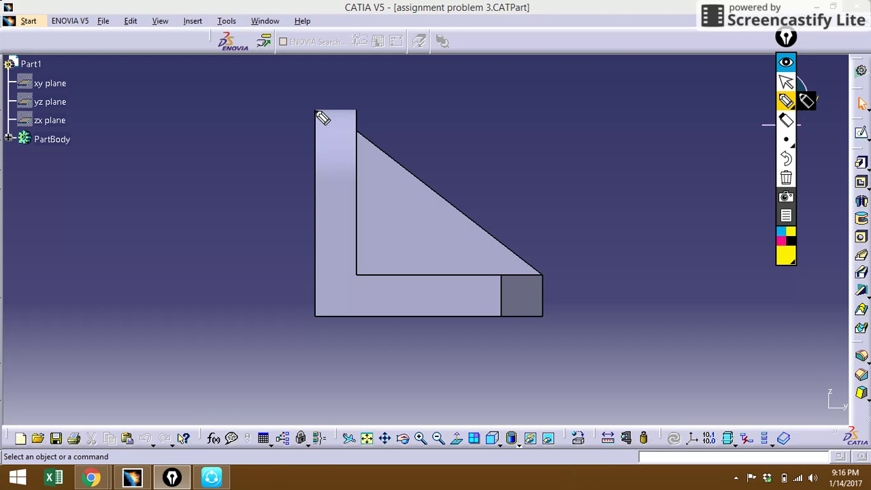
mouse_move(315, 112)
mouse_down()
mouse_move(314, 311)
mouse_move(446, 322)
mouse_move(545, 315)
mouse_move(542, 274)
mouse_up()
mouse_move(315, 111)
mouse_down()
mouse_move(354, 113)
mouse_move(367, 195)
mouse_move(360, 257)
mouse_move(400, 276)
mouse_move(546, 275)
mouse_up()
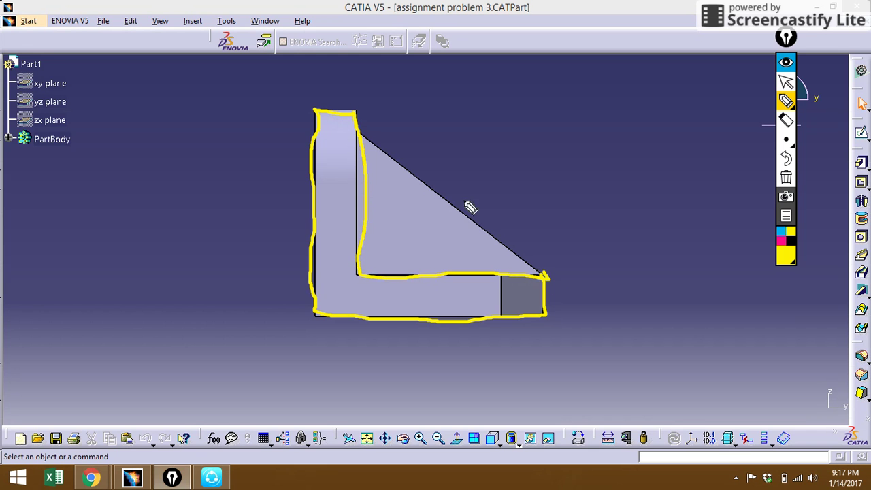
drag(361, 136, 530, 263)
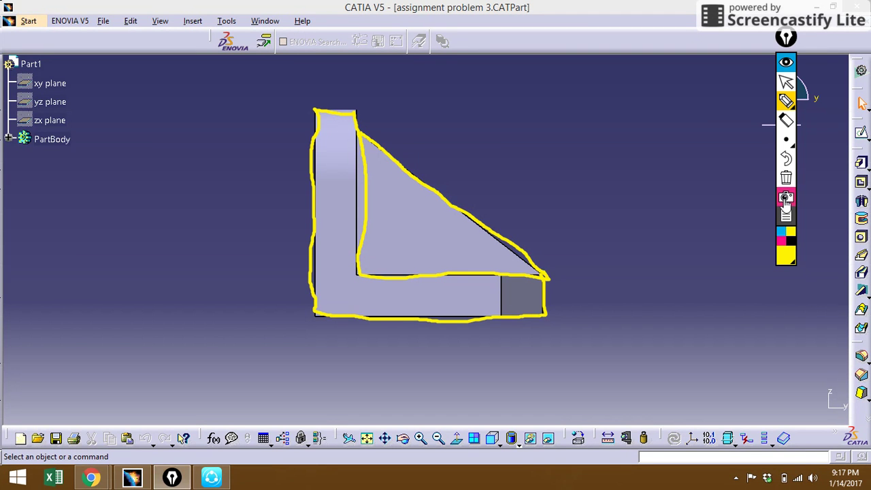
click(786, 82)
middle_drag(582, 176, 515, 183)
Return the bracket to the front view and switch the display to wireframe.
click(321, 141)
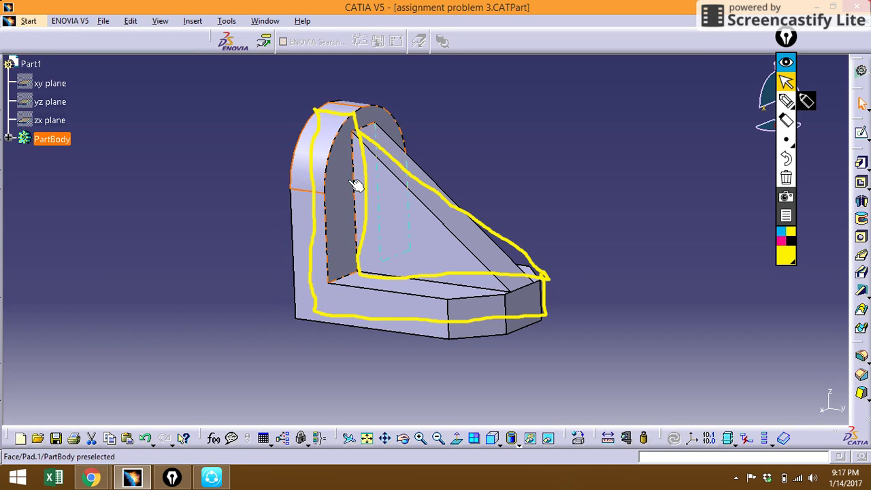
click(489, 439)
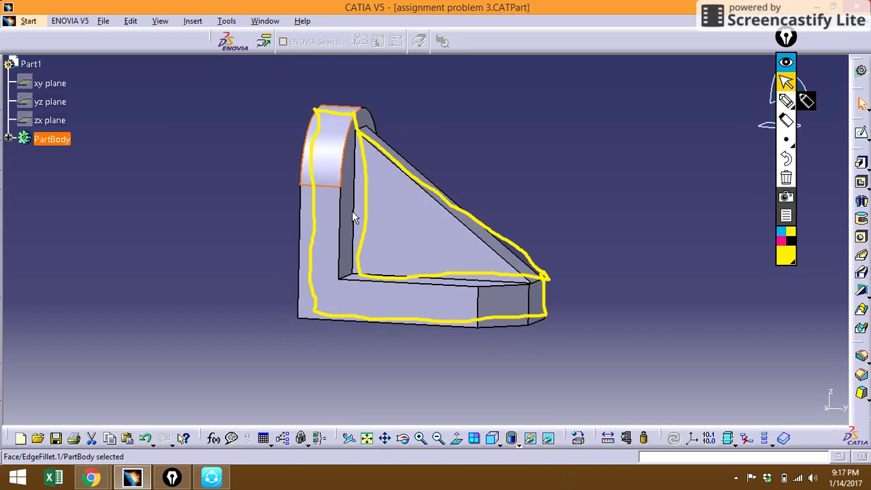
click(330, 151)
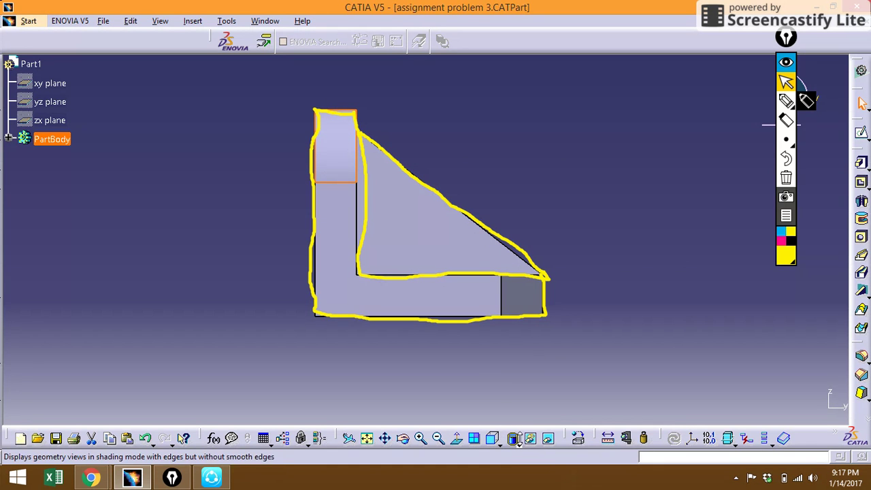
click(514, 438)
click(536, 355)
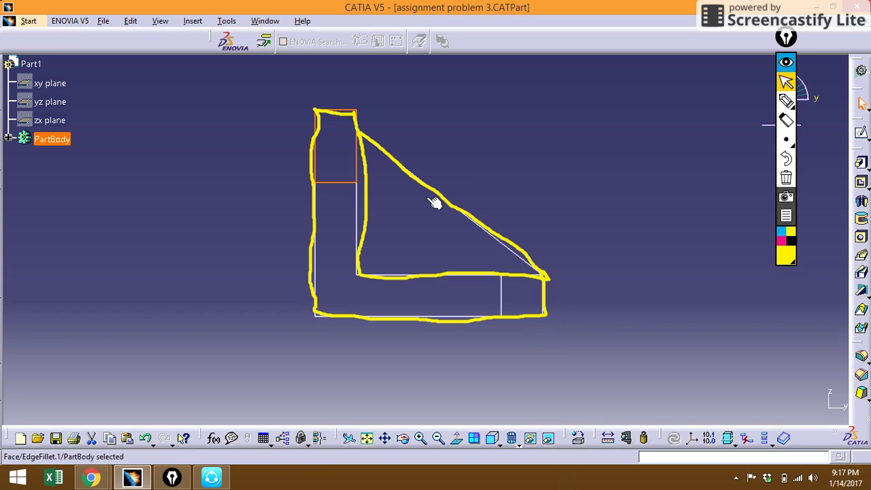
Erase all yellow annotations and clear the selection.
click(785, 178)
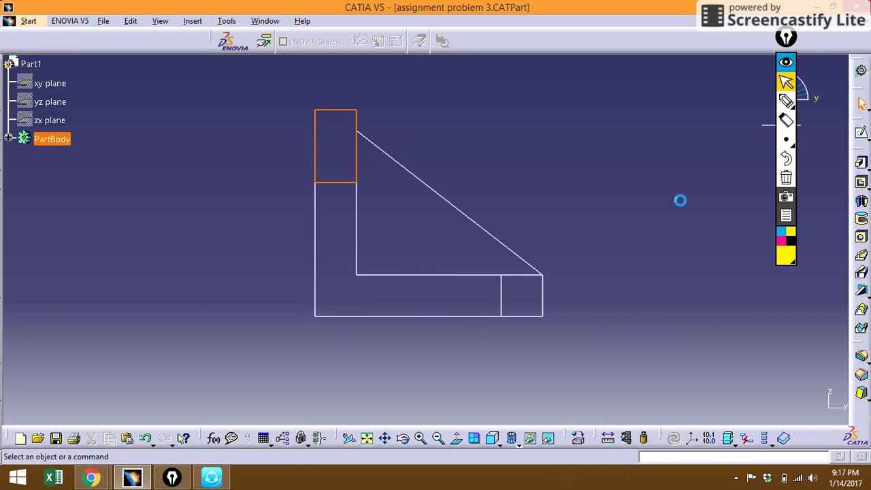
click(337, 183)
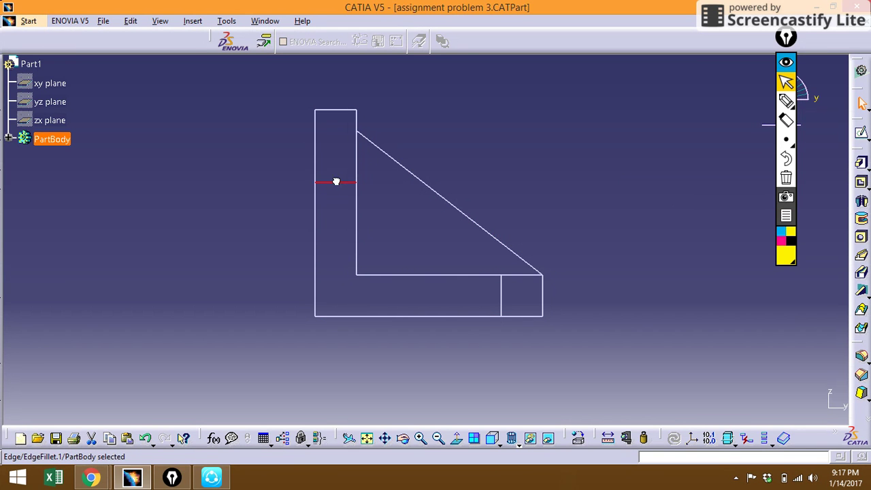
click(509, 155)
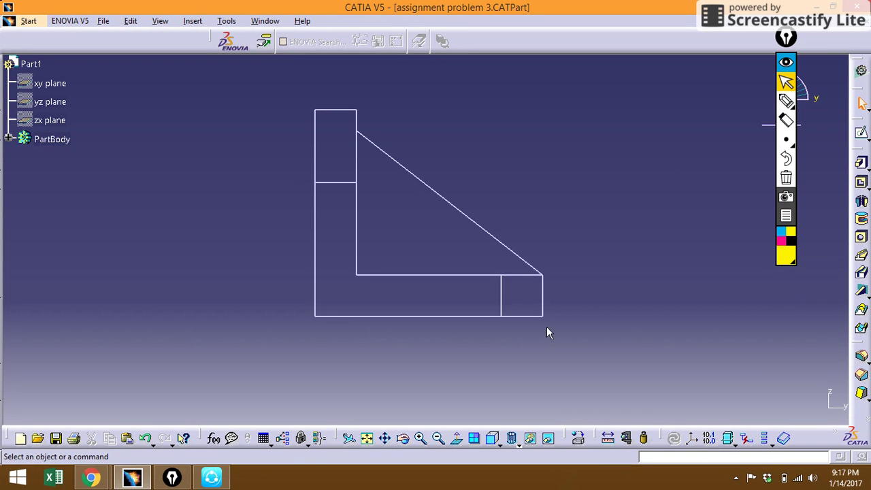
Switch the display to shading with visible and hidden edges.
click(527, 301)
mouse_move(785, 139)
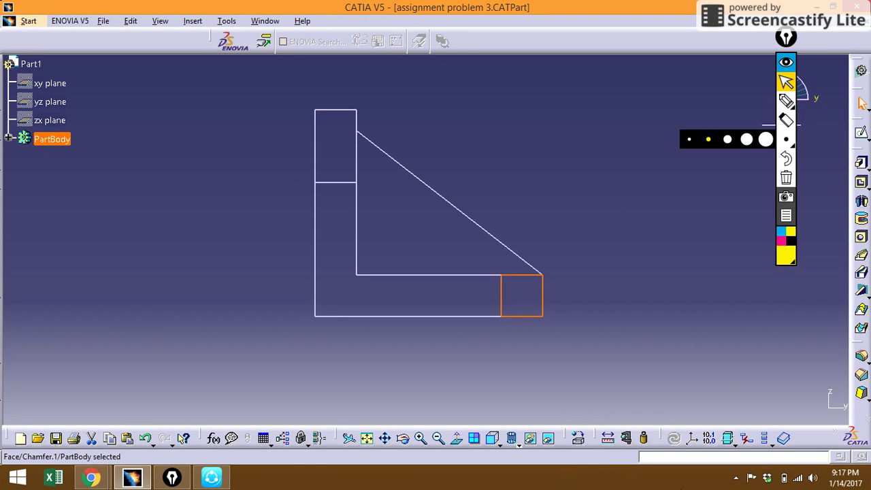
click(514, 441)
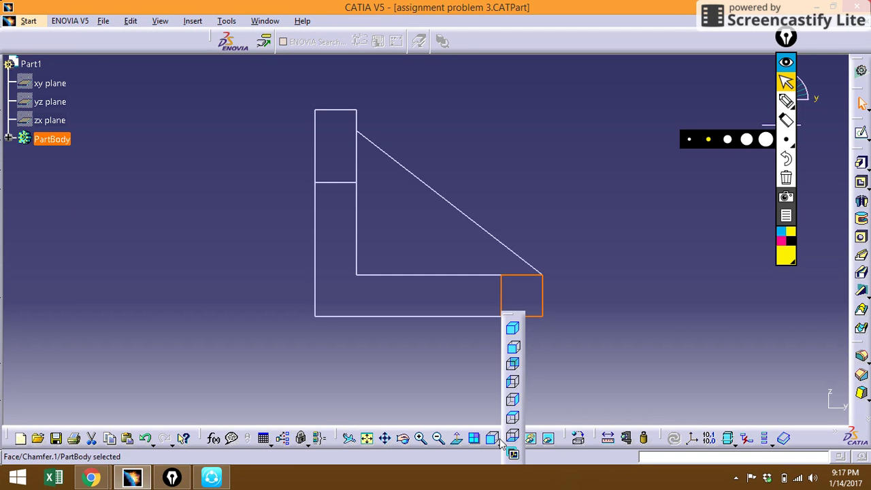
click(529, 438)
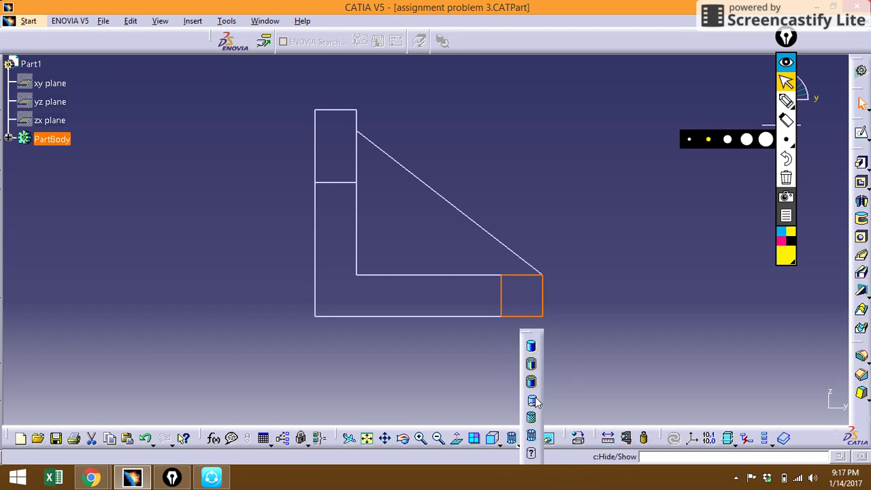
click(529, 389)
Orbit the bracket into a tilted 3D view showing the chamfered end of the base.
middle_drag(590, 257, 544, 272)
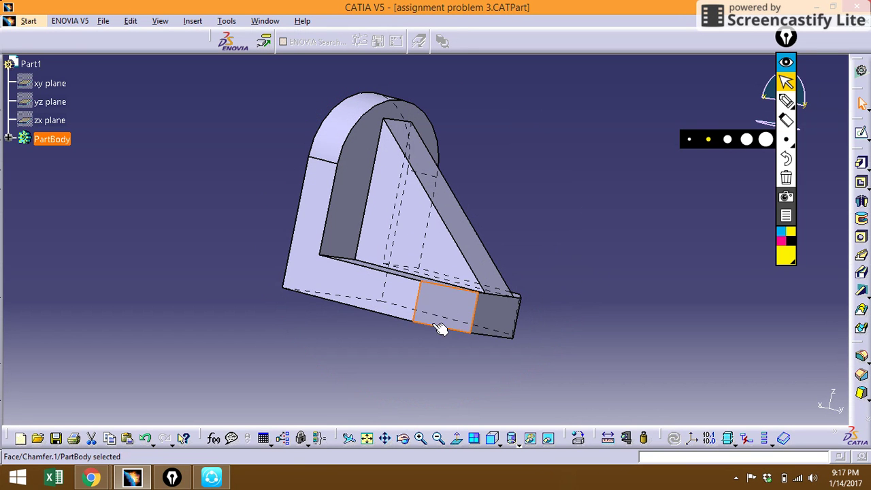
middle_drag(575, 191, 435, 206)
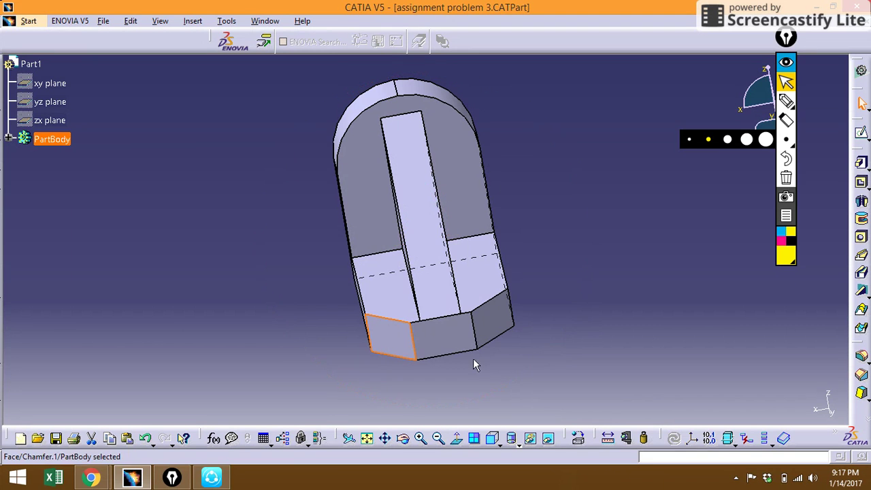
middle_drag(285, 386, 309, 349)
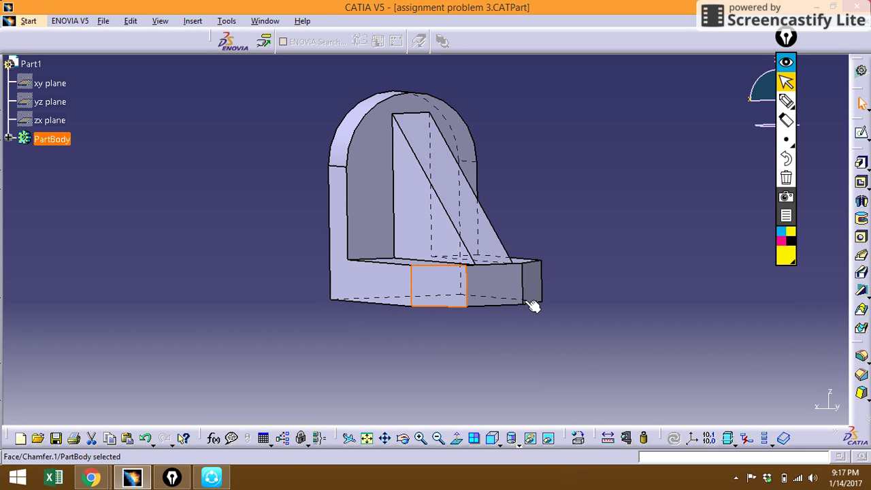
middle_drag(518, 176, 492, 246)
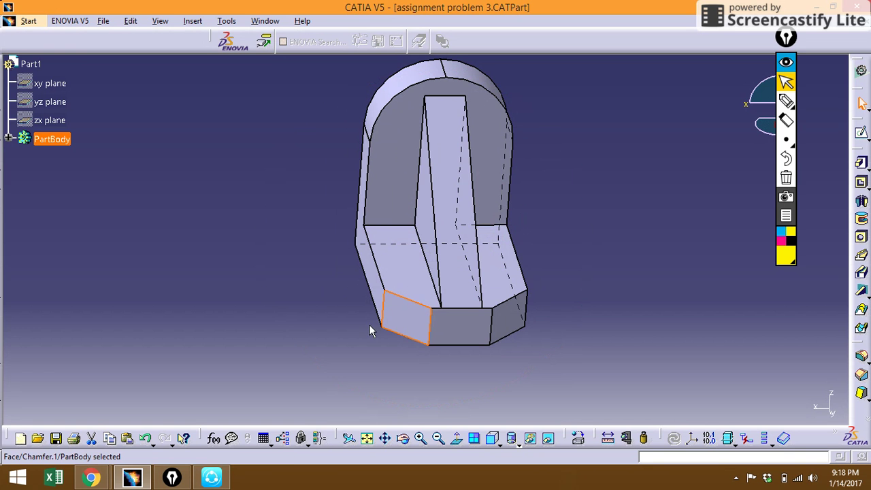
middle_drag(355, 311, 474, 302)
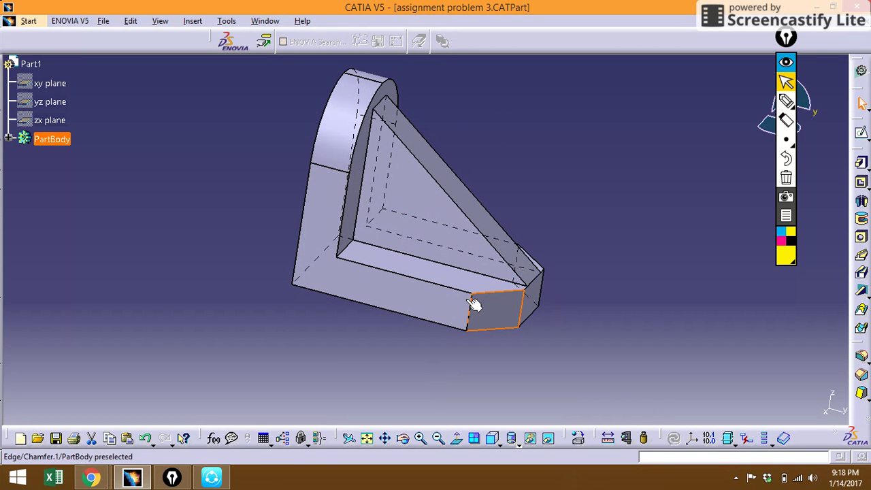
mouse_move(641, 279)
middle_down()
mouse_move(552, 290)
mouse_move(626, 282)
middle_up()
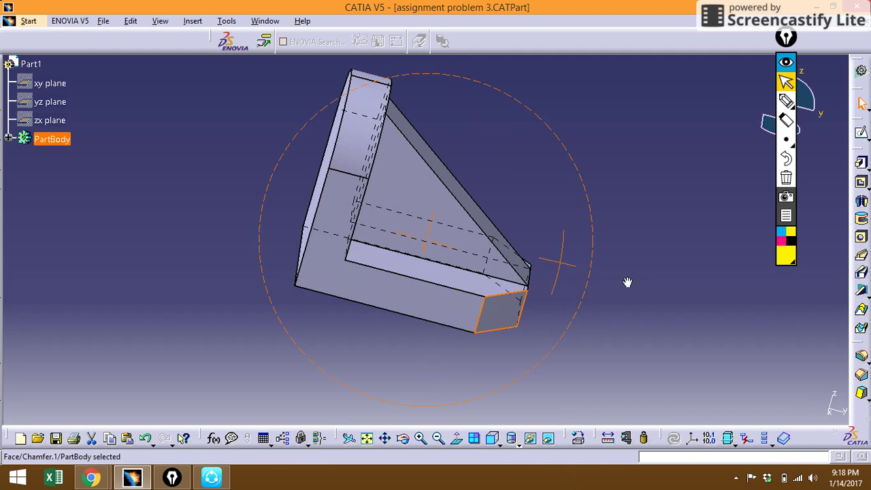
Switch to the front view, then orbit the bracket into a 3D view.
click(493, 437)
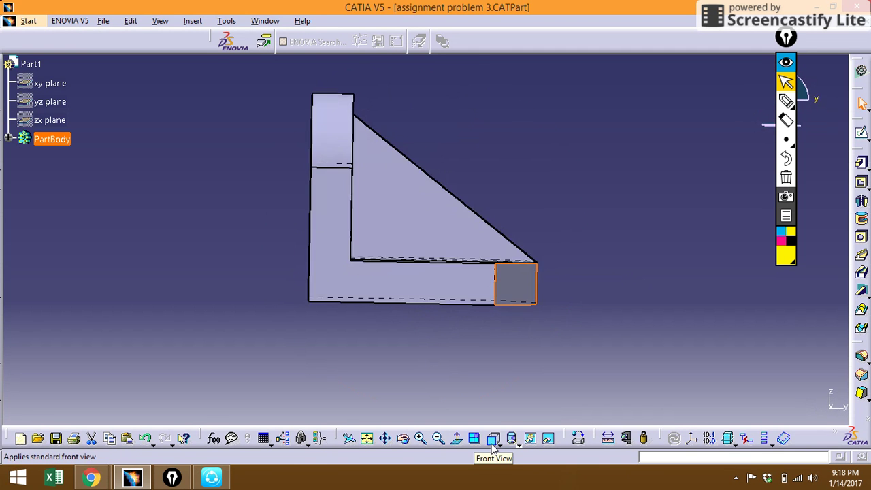
click(514, 281)
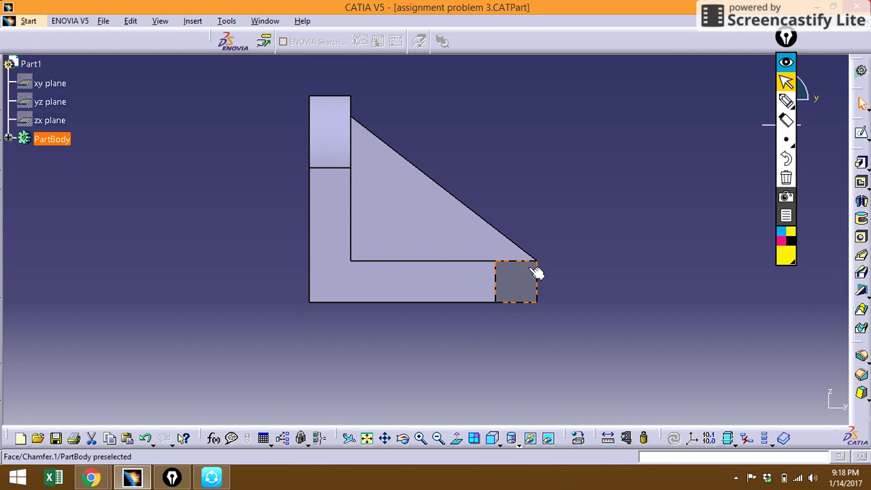
middle_drag(599, 239, 394, 304)
Draw four yellow lines pointing at the chamfer face's edges and corners.
click(786, 101)
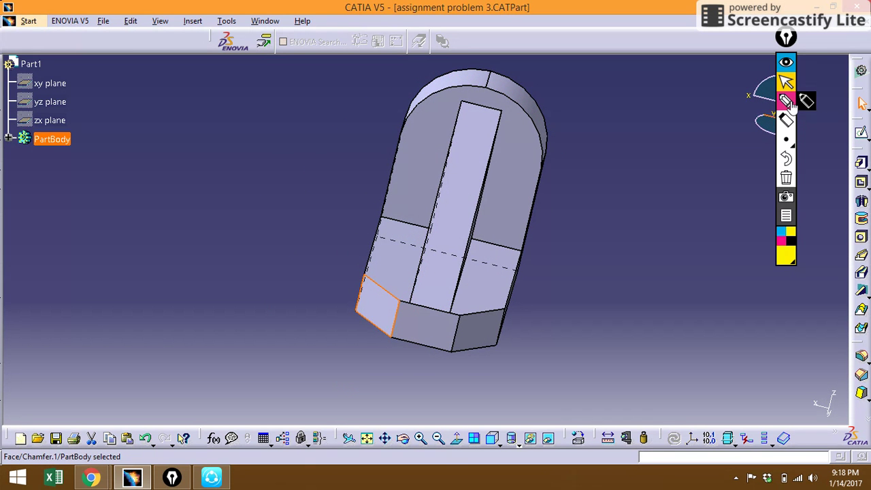
drag(401, 302, 275, 276)
drag(393, 337, 261, 315)
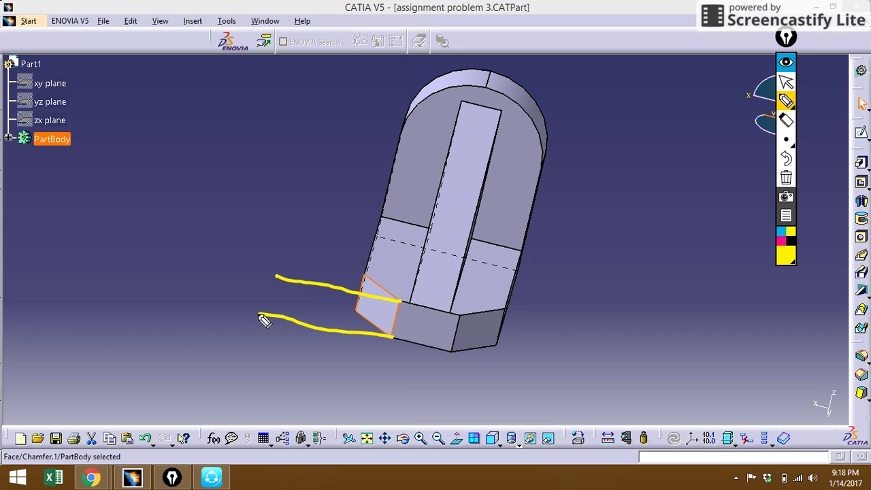
drag(365, 275, 309, 259)
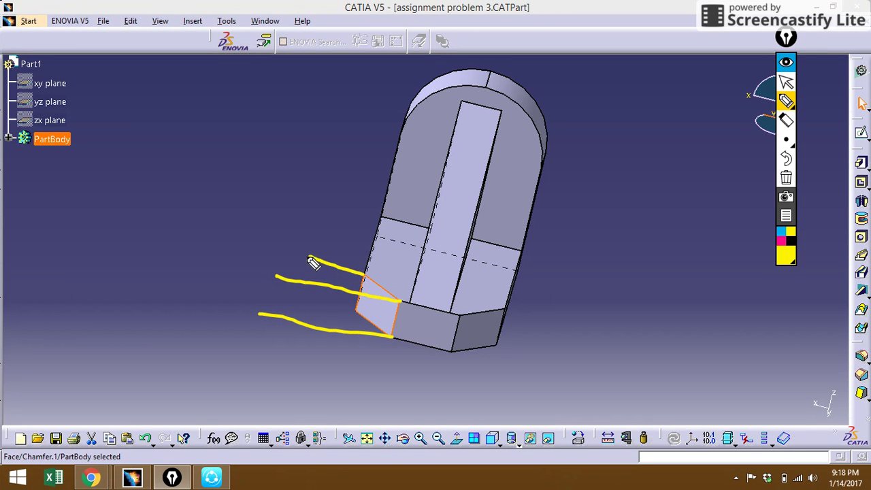
drag(353, 312, 282, 304)
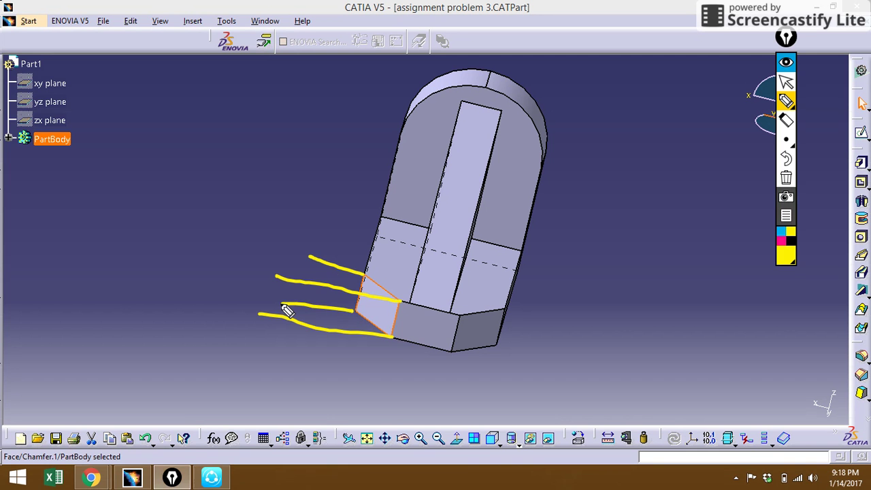
click(785, 82)
Rotate the bracket, add two joining yellow marks, then erase all annotations.
middle_drag(399, 295, 496, 305)
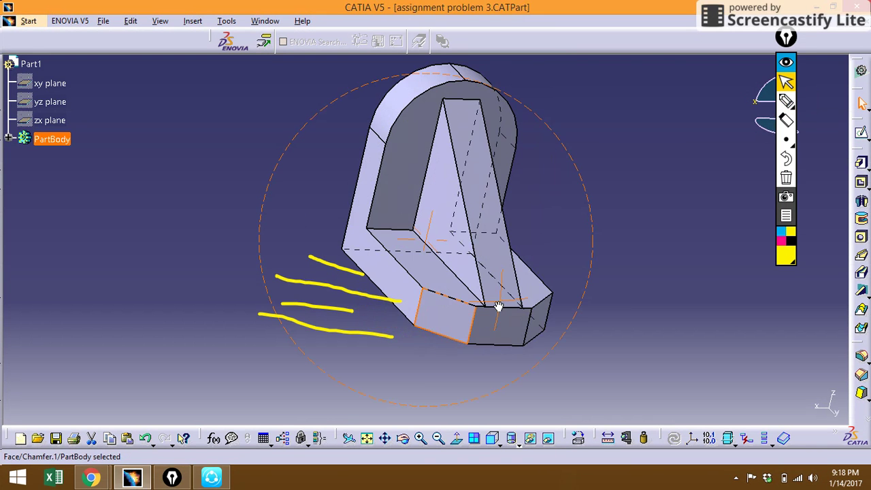
click(786, 101)
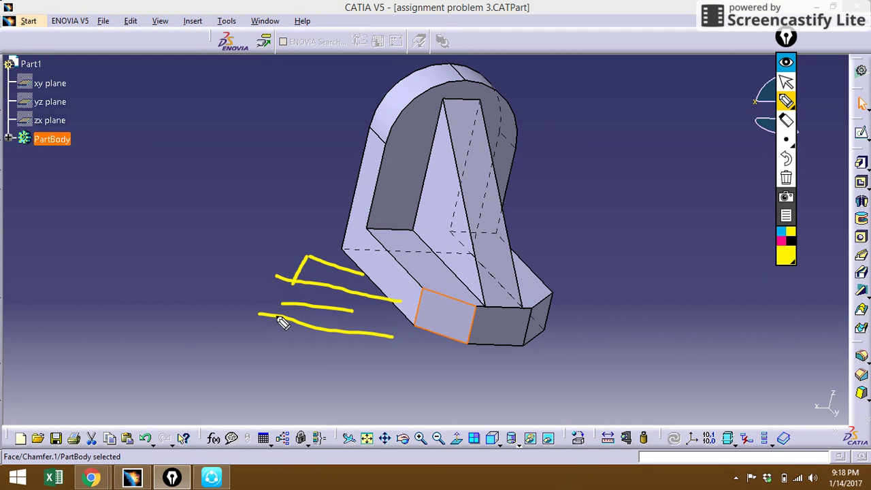
drag(285, 318, 298, 283)
drag(286, 320, 299, 257)
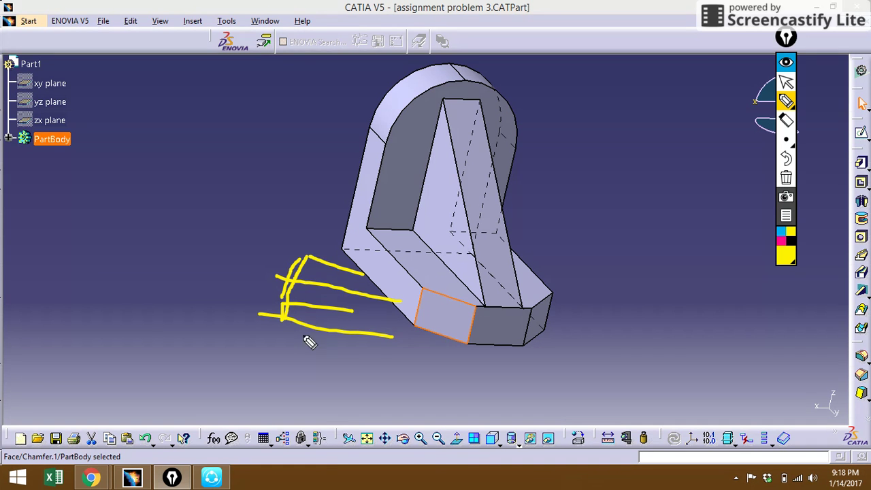
click(786, 178)
click(786, 82)
click(645, 261)
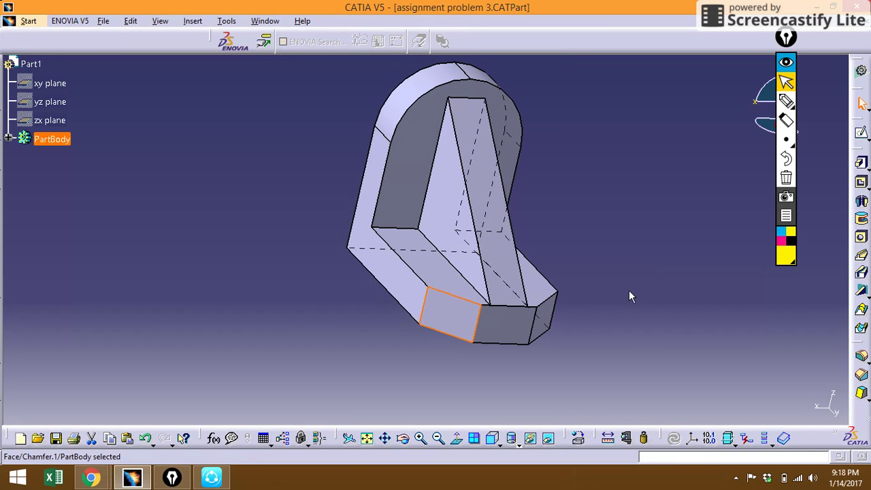
Switch to the front view and select the filleted back plate face and triangular rib face.
click(490, 440)
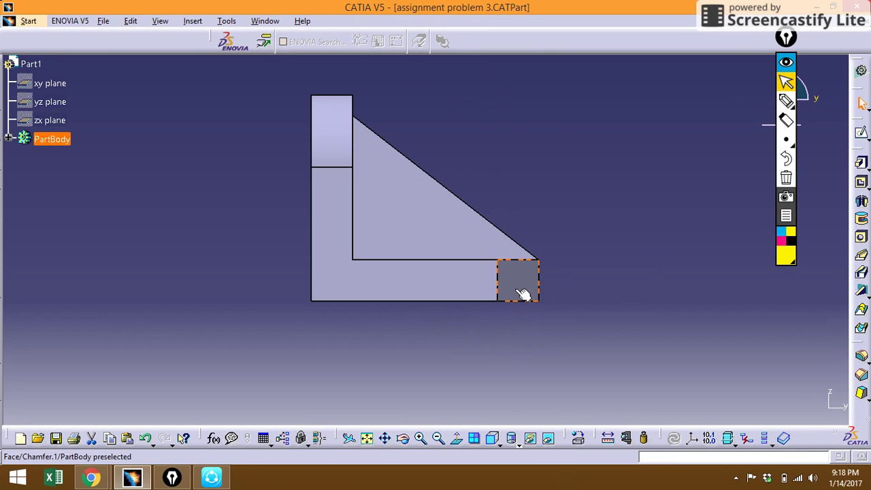
click(334, 184)
click(335, 141)
click(569, 115)
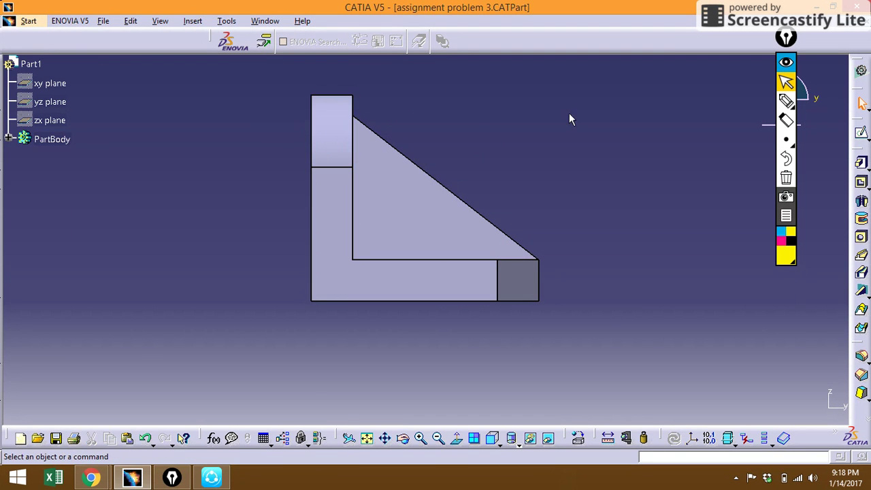
click(345, 131)
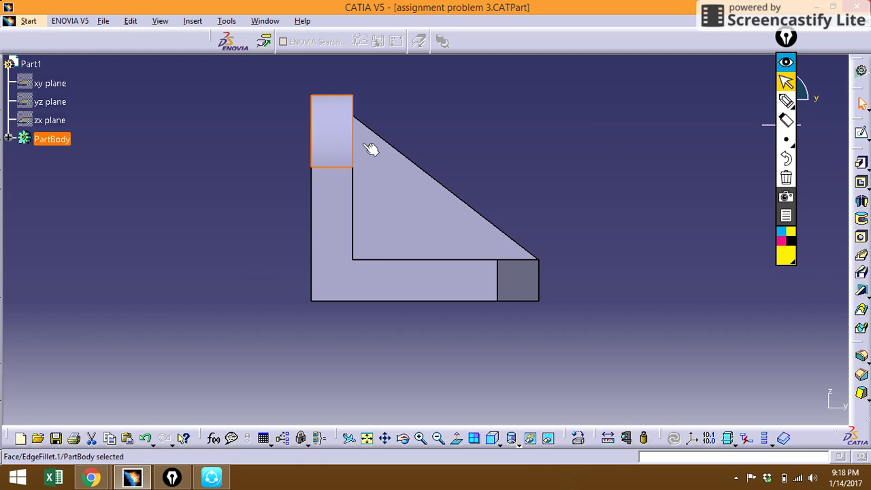
click(393, 216)
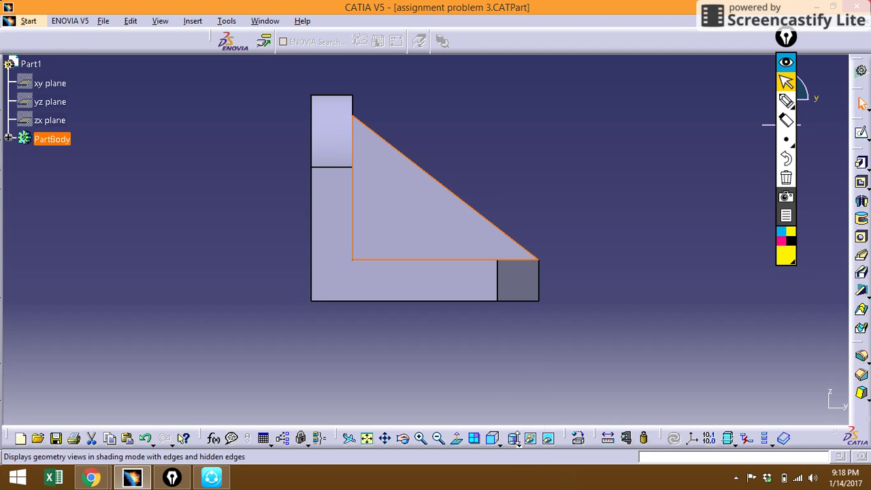
Shade the bracket with edges and hidden edges and pan the view.
click(530, 443)
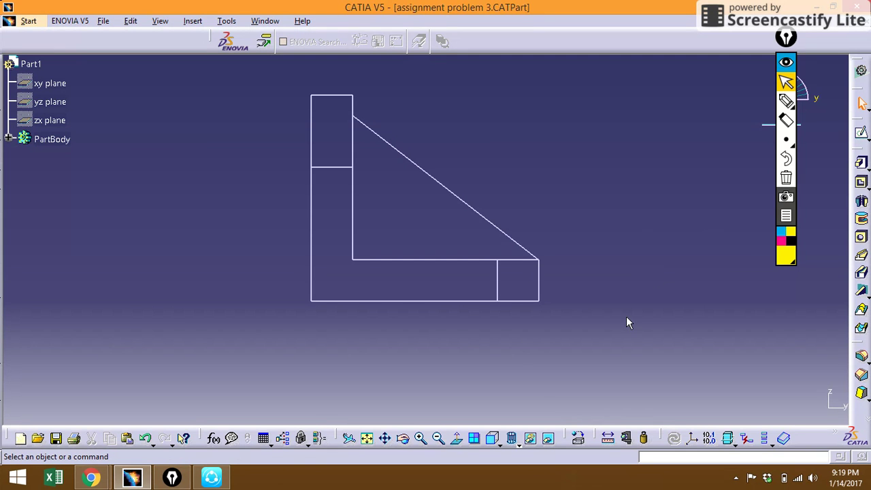
click(514, 442)
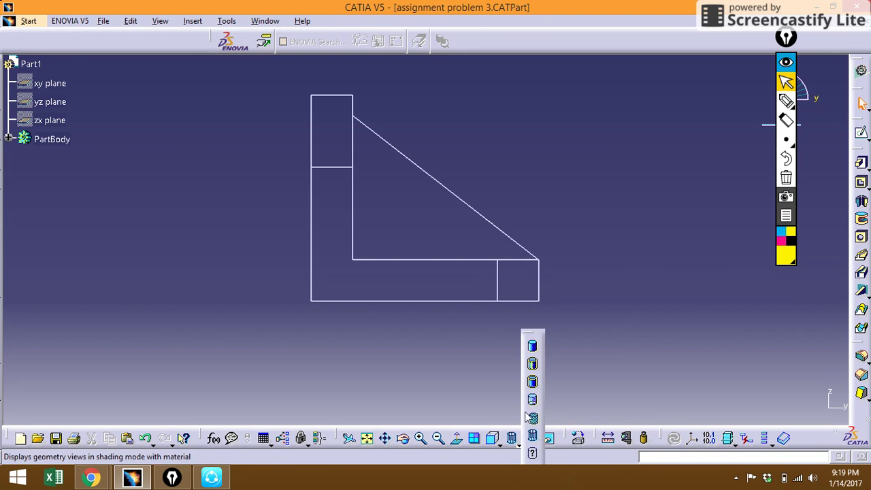
click(533, 401)
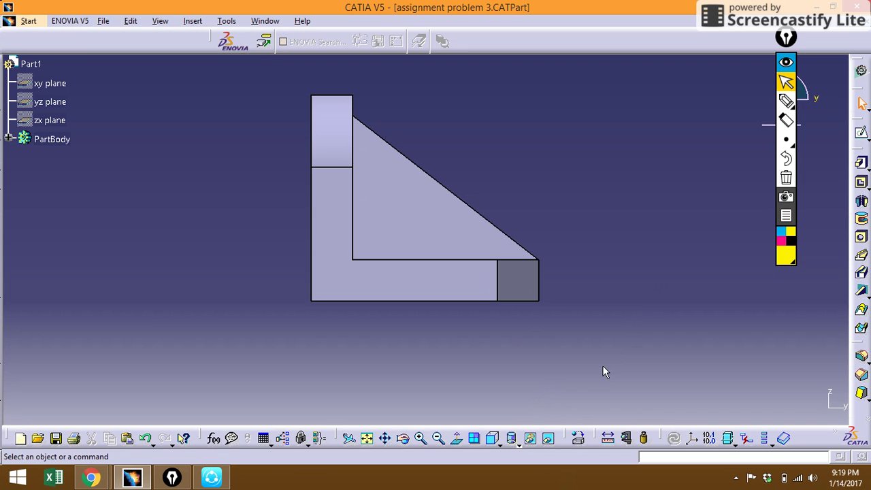
middle_drag(616, 212, 619, 247)
middle_drag(517, 317, 653, 314)
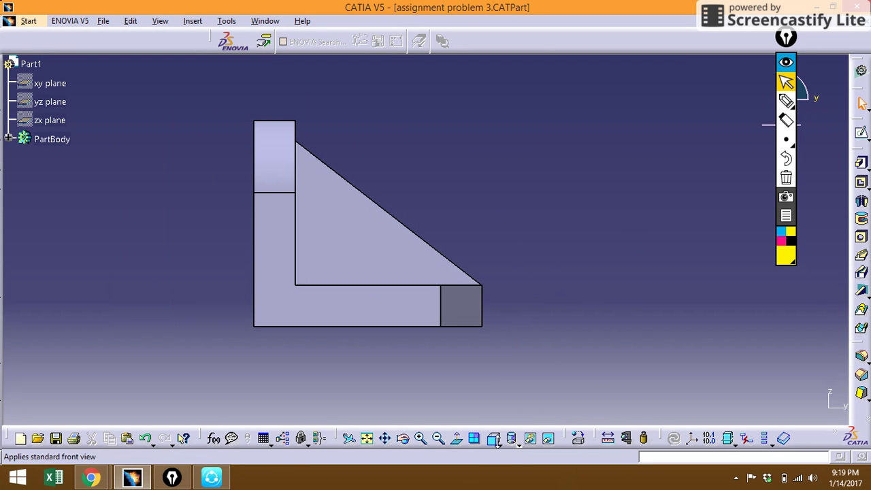
click(517, 443)
Switch to the top view, then pan and orbit the bracket into 3D.
click(513, 420)
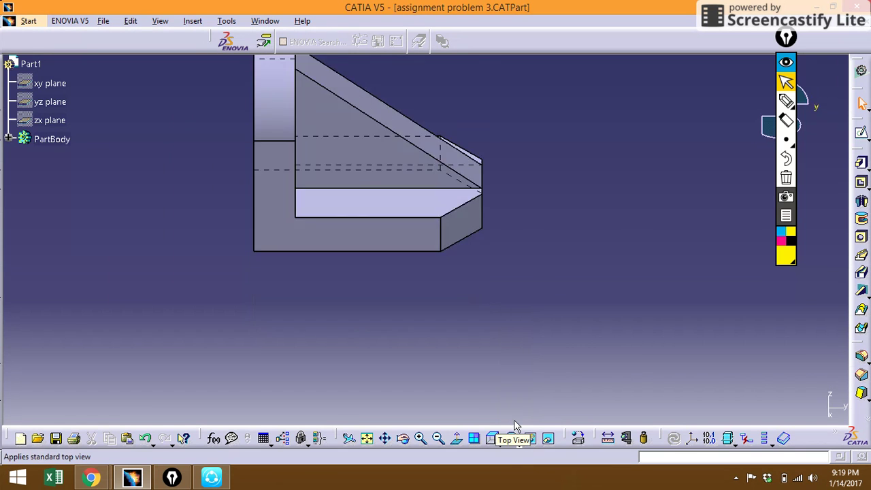
click(385, 437)
drag(370, 331, 381, 367)
middle_drag(379, 348, 368, 324)
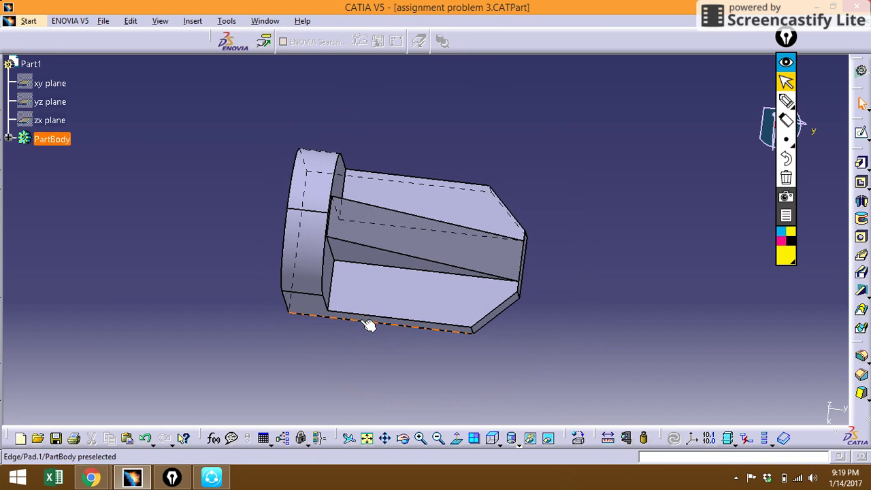
Select the upper and lower fillet faces and return to the standard top view.
click(311, 183)
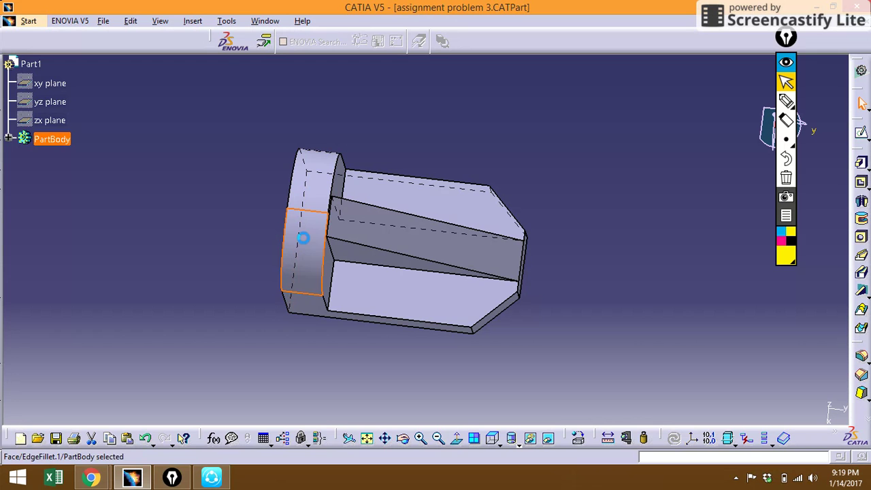
click(721, 166)
click(319, 191)
ctrl+click(310, 253)
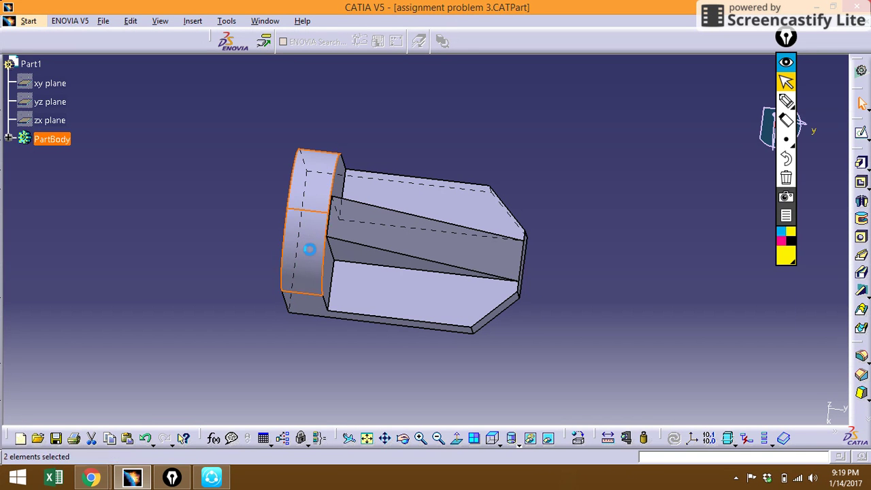
click(490, 439)
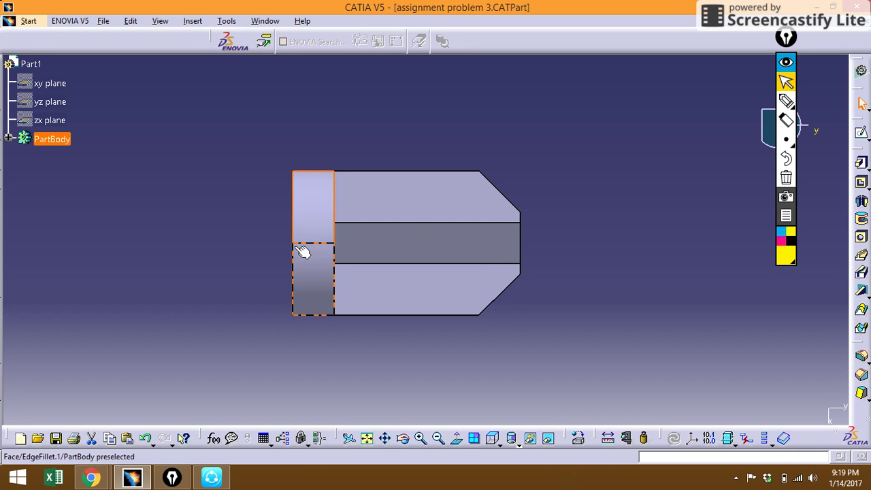
Orbit, return to the top view, and select the back plate and base faces.
middle_drag(309, 341, 345, 184)
click(345, 183)
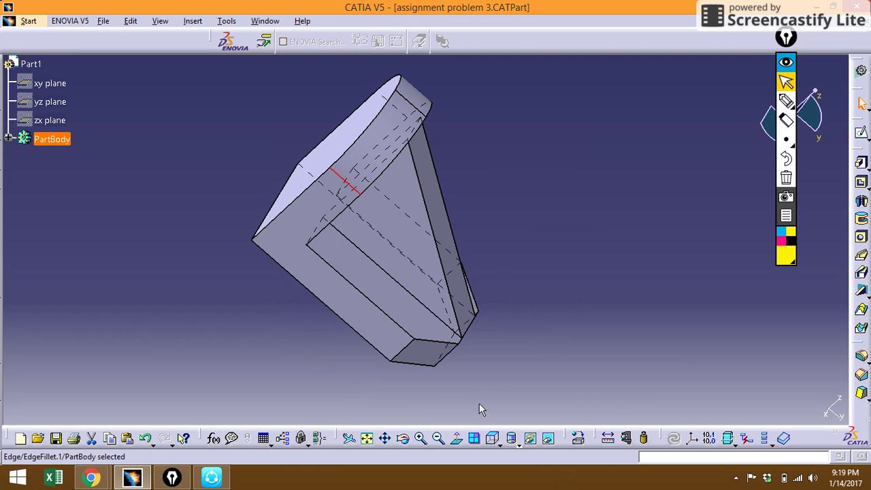
click(489, 441)
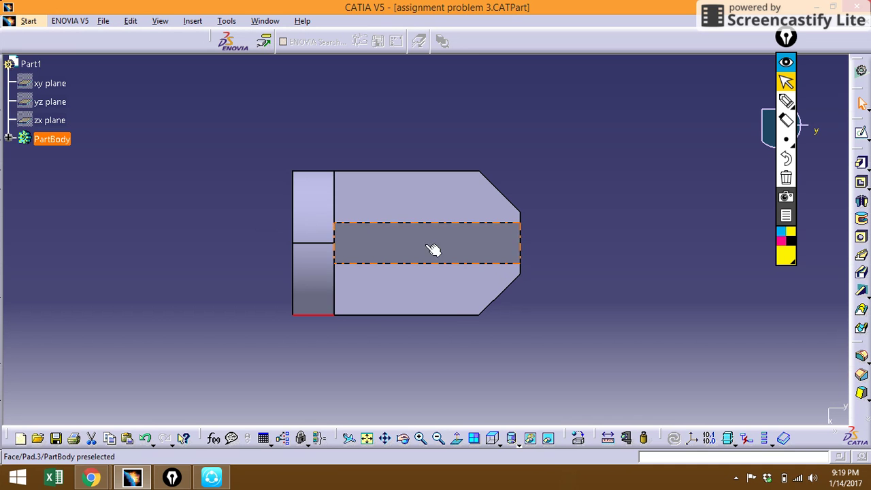
click(313, 223)
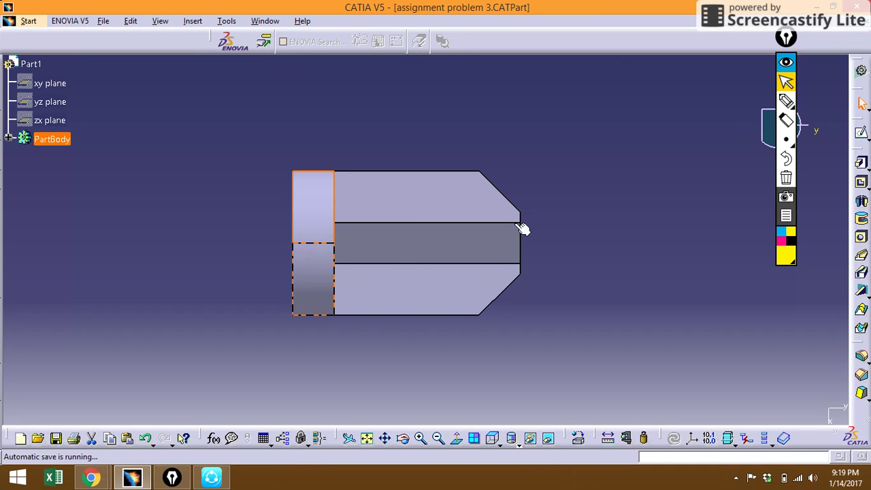
ctrl+click(365, 294)
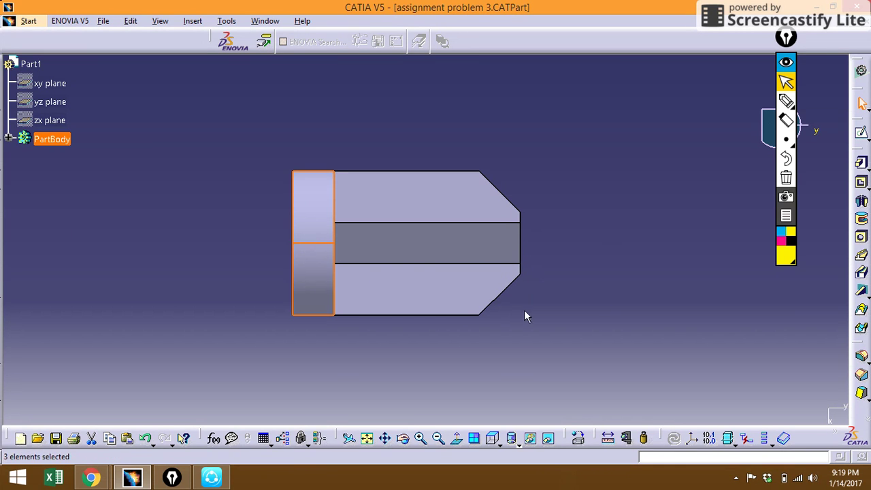
ctrl+click(417, 283)
ctrl+click(437, 187)
ctrl+click(502, 267)
Select the slot face, return to the top view, and switch the display to wireframe.
middle_drag(635, 221, 476, 264)
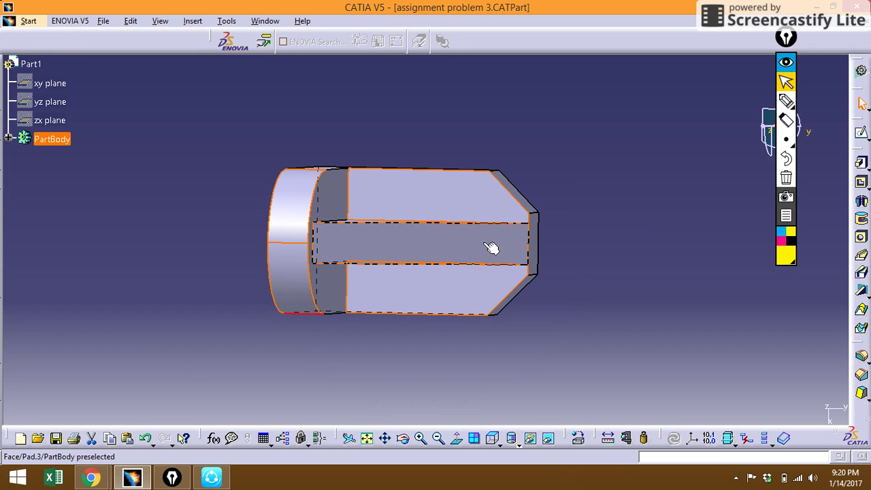
click(387, 255)
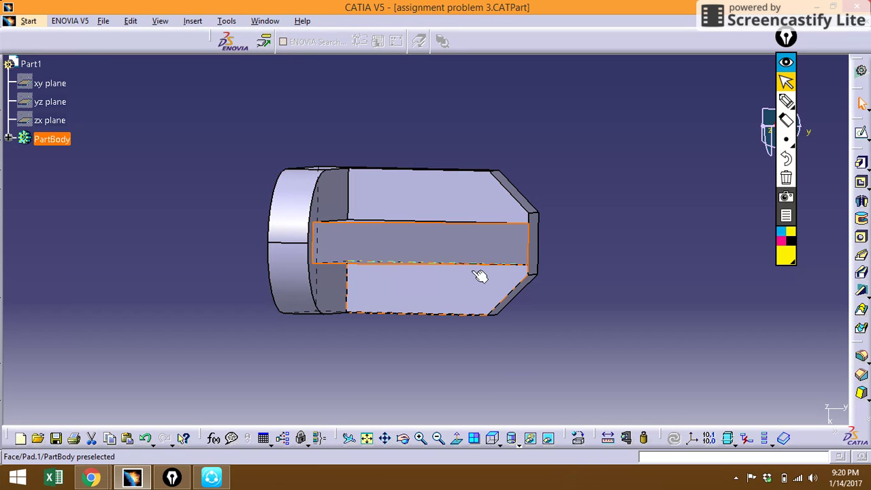
click(492, 438)
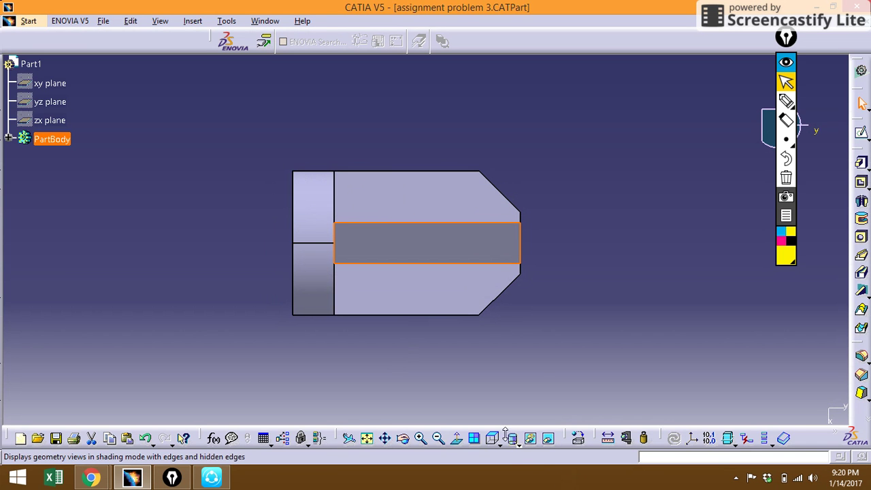
click(511, 437)
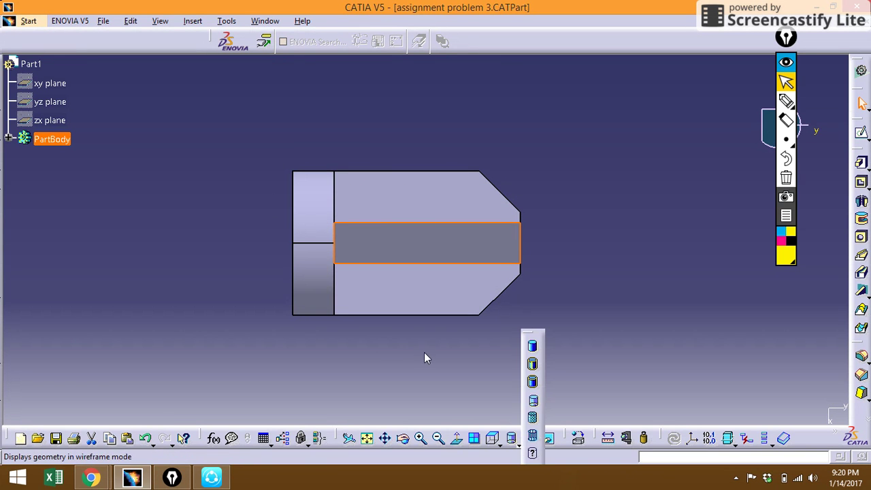
click(531, 412)
click(323, 245)
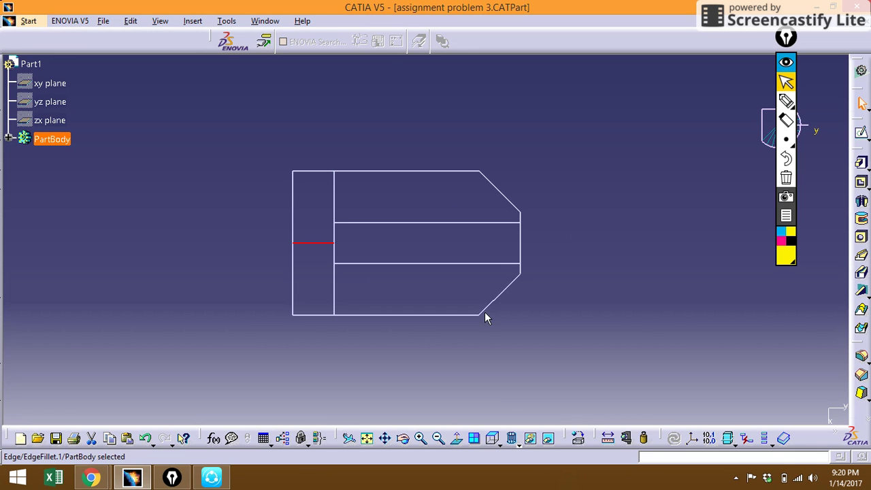
Show the bracket in the right view, shaded with visible and hidden edges.
click(496, 442)
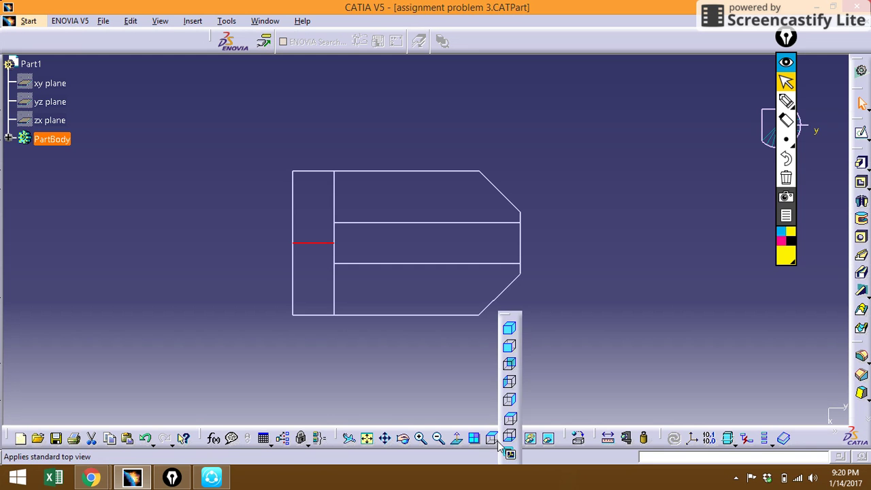
click(512, 401)
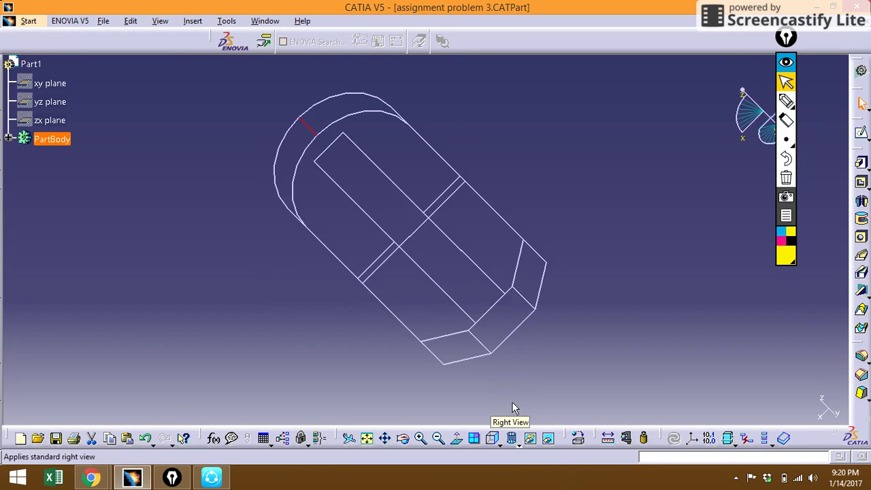
click(512, 437)
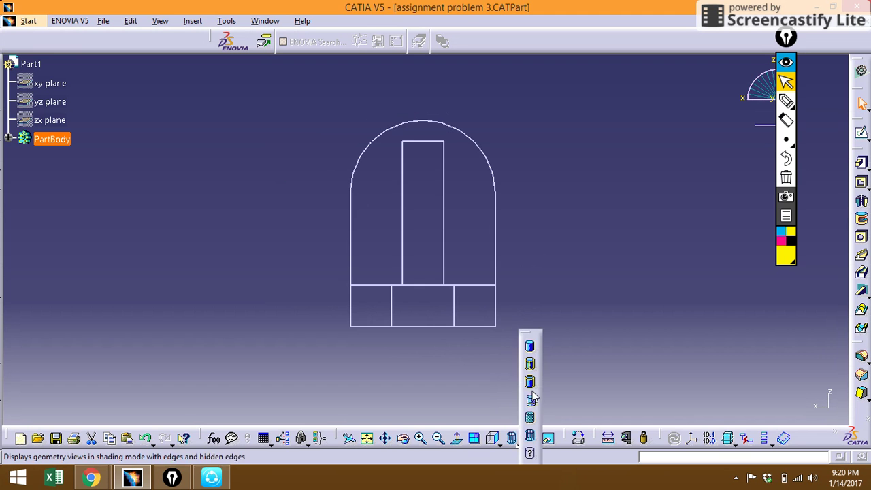
click(530, 379)
click(618, 305)
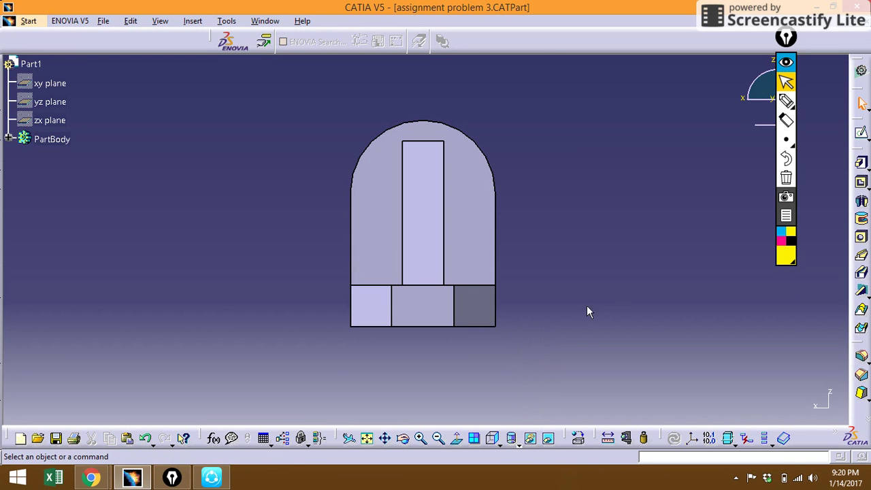
Select the two chamfer faces on the base and turn the view normal to them.
middle_drag(290, 264, 335, 302)
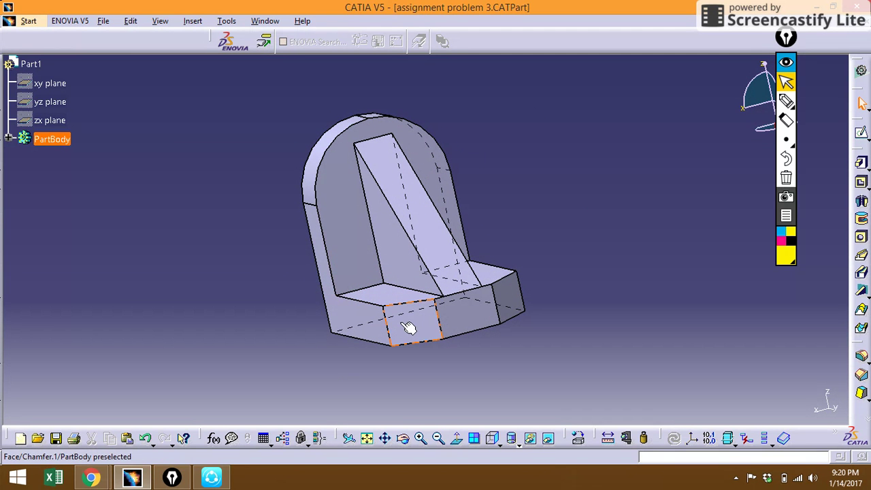
click(415, 324)
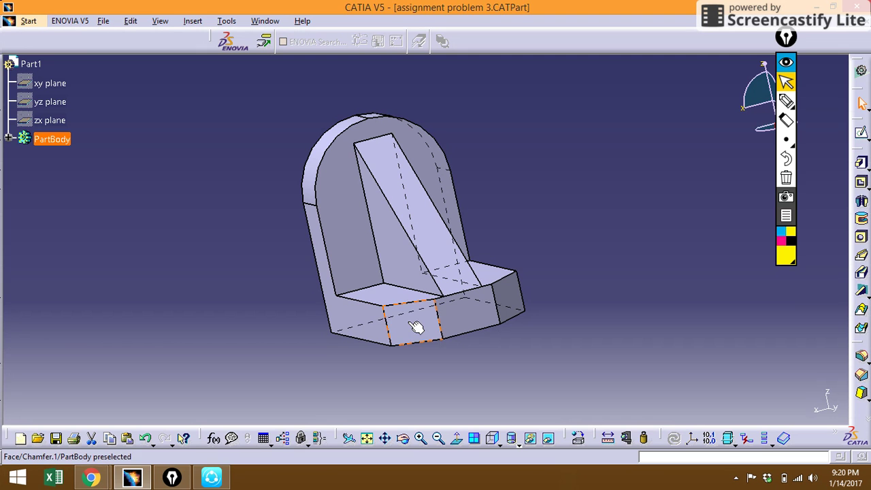
ctrl+click(510, 305)
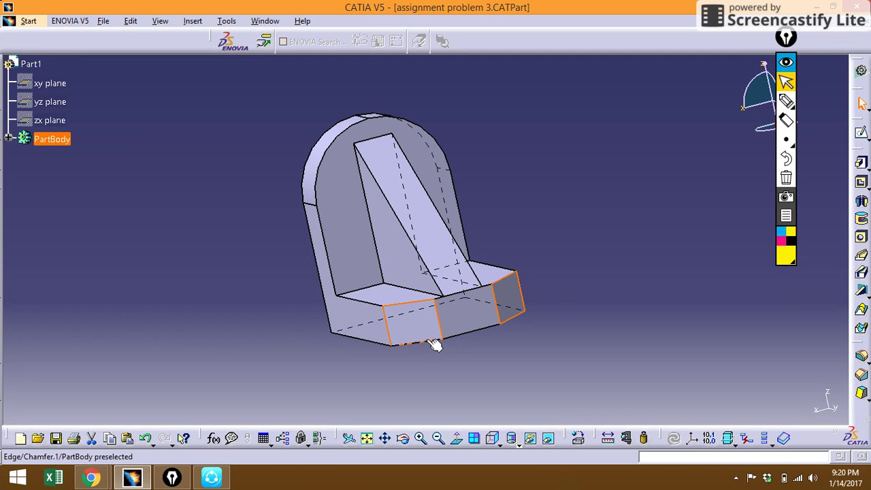
click(493, 440)
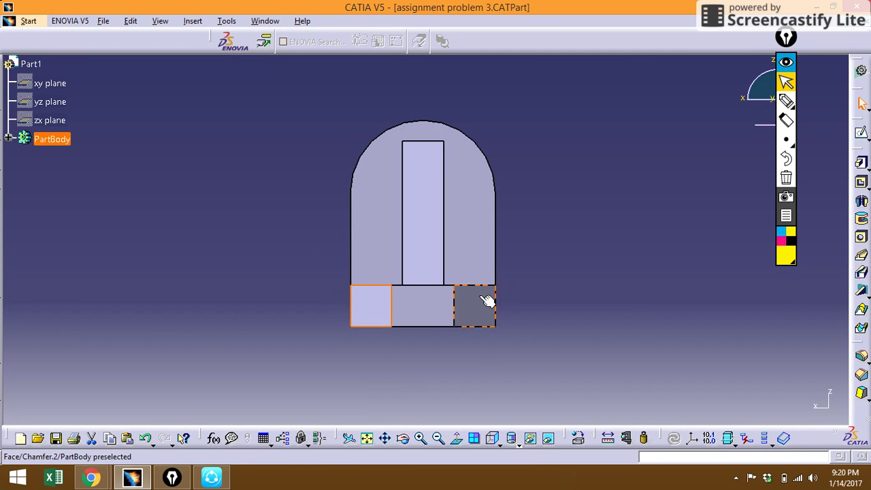
Orbit the bracket into an isometric 3D view.
ctrl+click(411, 306)
middle_drag(519, 99, 506, 140)
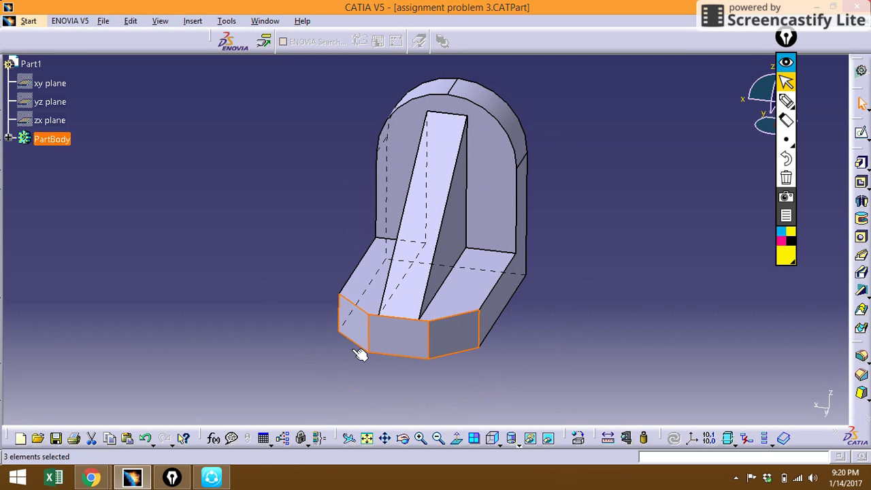
click(786, 101)
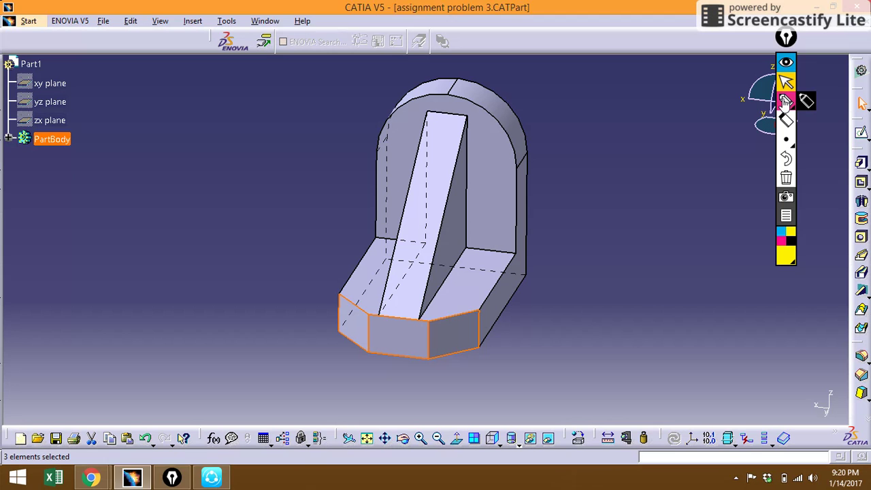
Sketch the three-section base, rib and arched back plate in yellow beside the bracket.
mouse_move(603, 295)
mouse_down()
mouse_move(744, 287)
mouse_move(685, 343)
mouse_move(595, 339)
mouse_move(603, 289)
mouse_move(633, 328)
mouse_up()
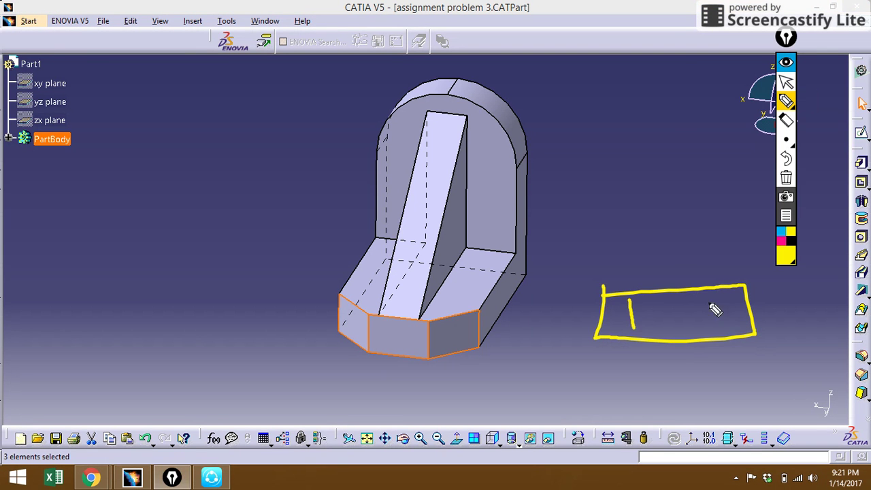
drag(711, 292, 712, 336)
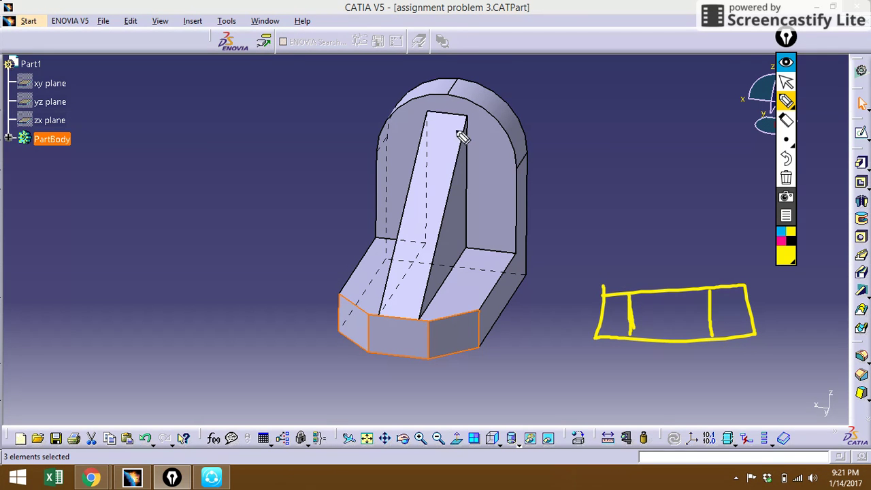
mouse_move(657, 288)
mouse_down()
mouse_move(662, 194)
mouse_move(687, 191)
mouse_move(678, 283)
mouse_up()
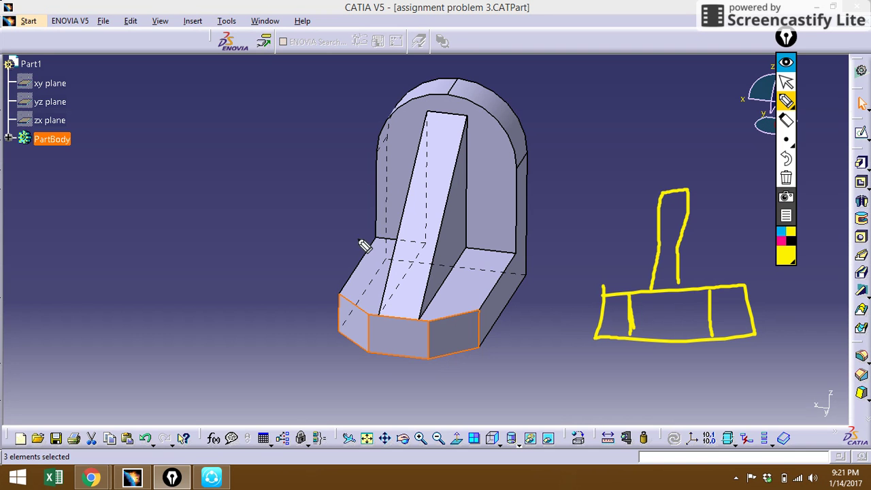
mouse_move(377, 237)
mouse_down()
mouse_move(412, 109)
mouse_move(451, 96)
mouse_move(476, 126)
mouse_move(515, 238)
mouse_up()
mouse_move(602, 293)
mouse_down()
mouse_move(632, 193)
mouse_move(677, 134)
mouse_move(704, 138)
mouse_move(731, 186)
mouse_move(753, 283)
mouse_up()
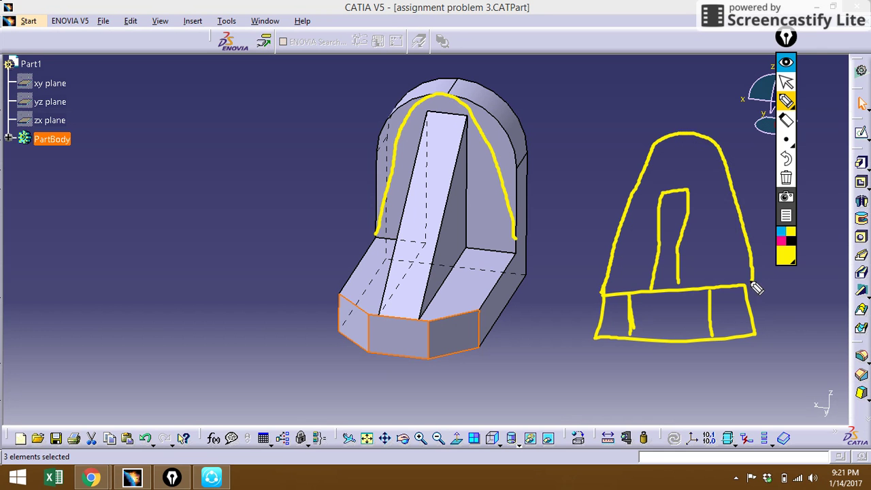
click(786, 82)
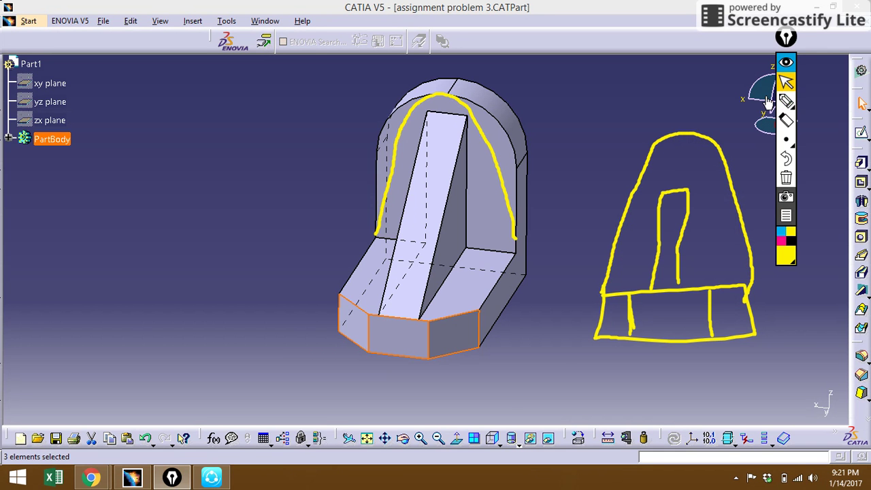
click(492, 437)
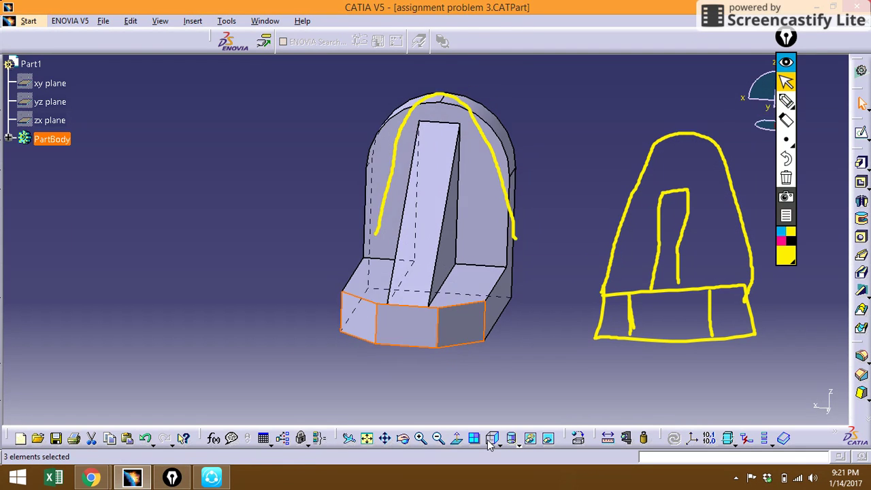
click(785, 120)
click(760, 134)
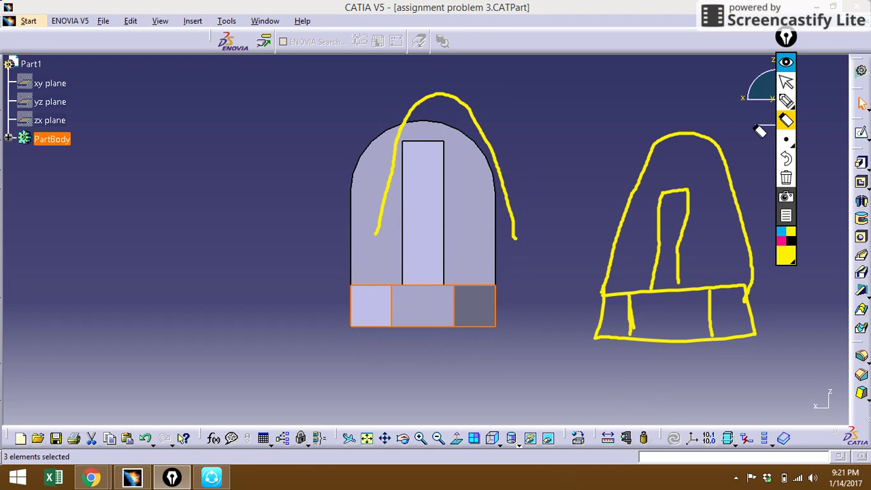
drag(379, 206, 390, 181)
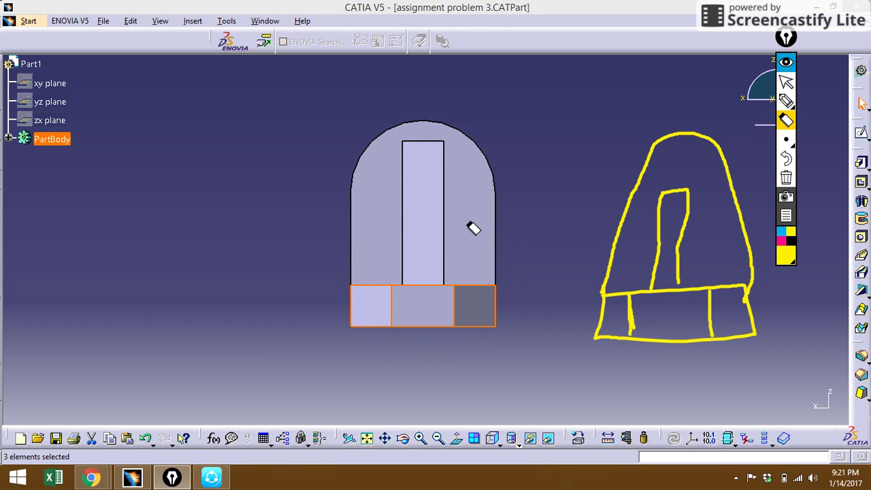
click(786, 83)
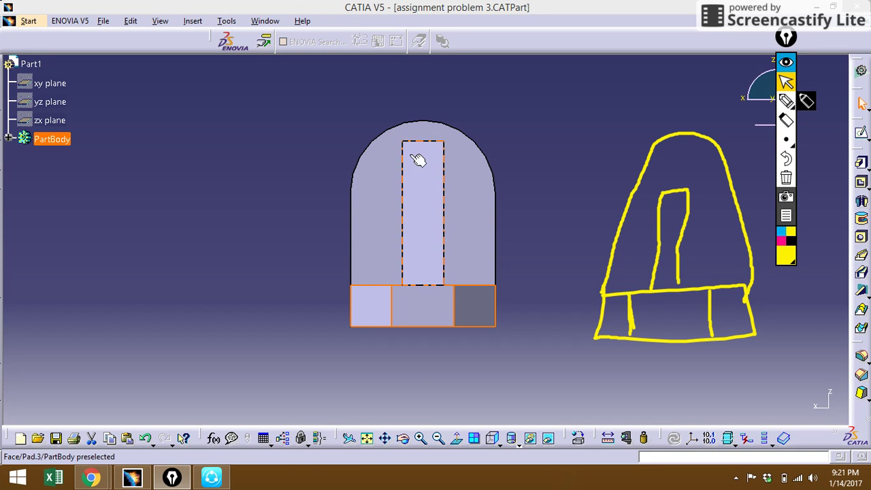
click(397, 211)
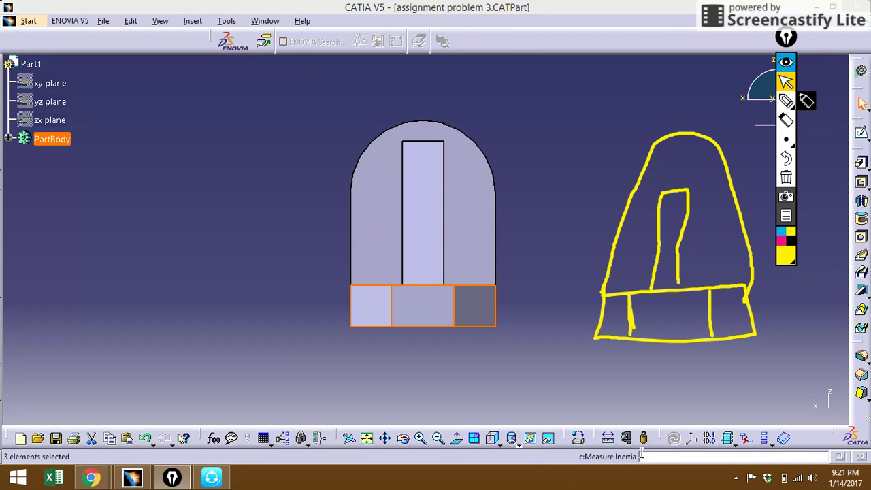
click(526, 438)
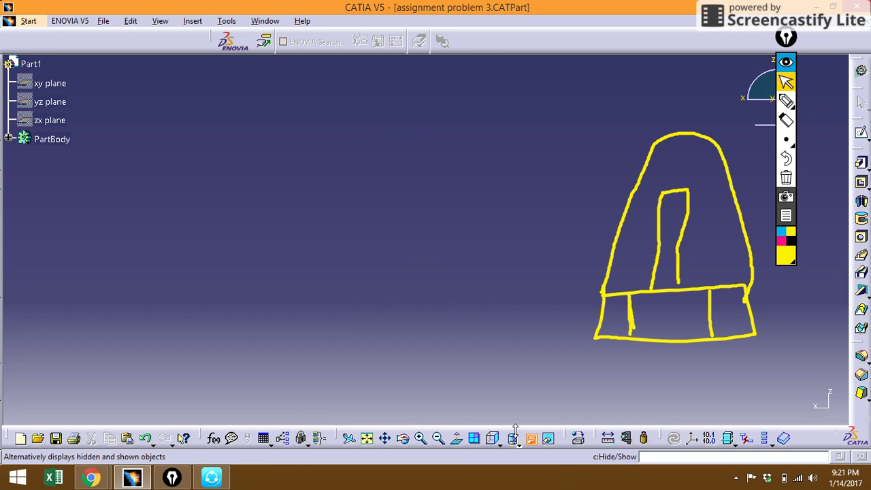
key(ctrl+z)
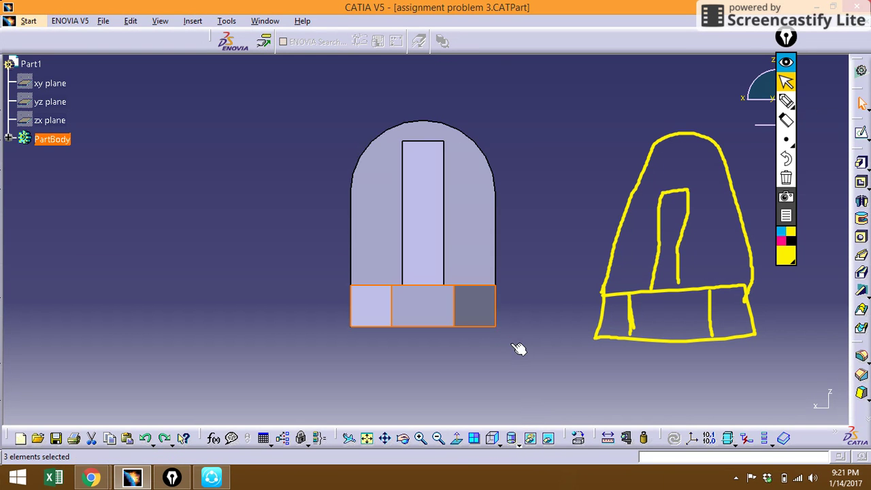
Switch the bracket to Wireframe display and clear the selection.
click(514, 442)
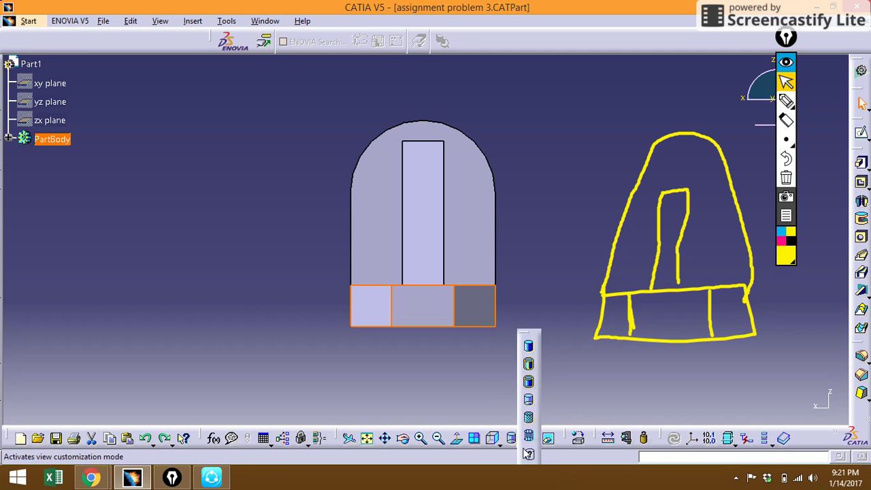
click(527, 416)
click(469, 393)
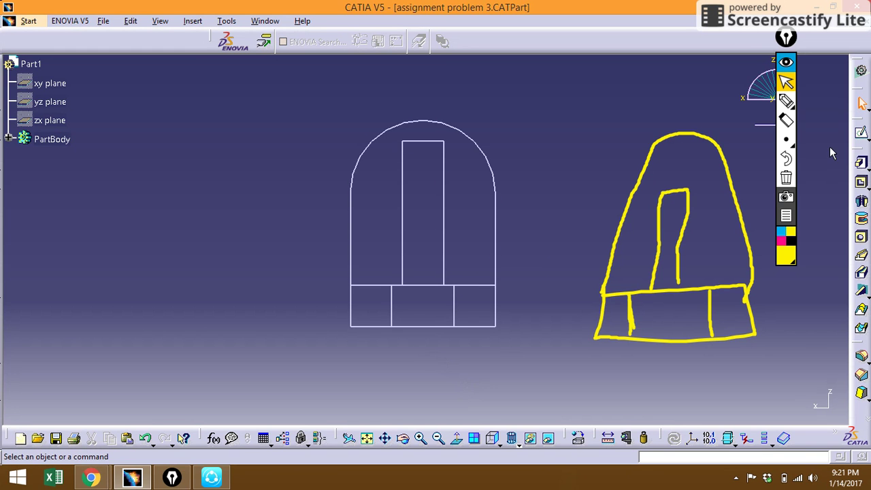
Erase the yellow sketch and select both fillet arcs on the back plate's top.
click(785, 178)
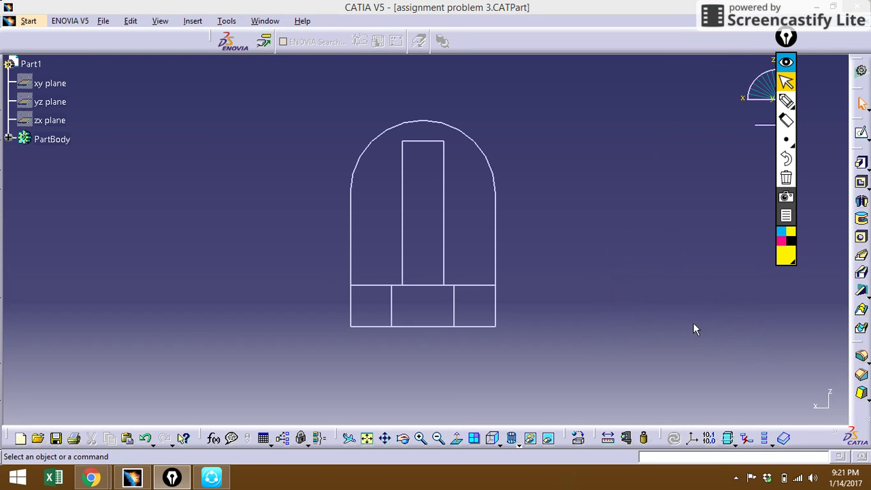
middle_drag(574, 243, 575, 243)
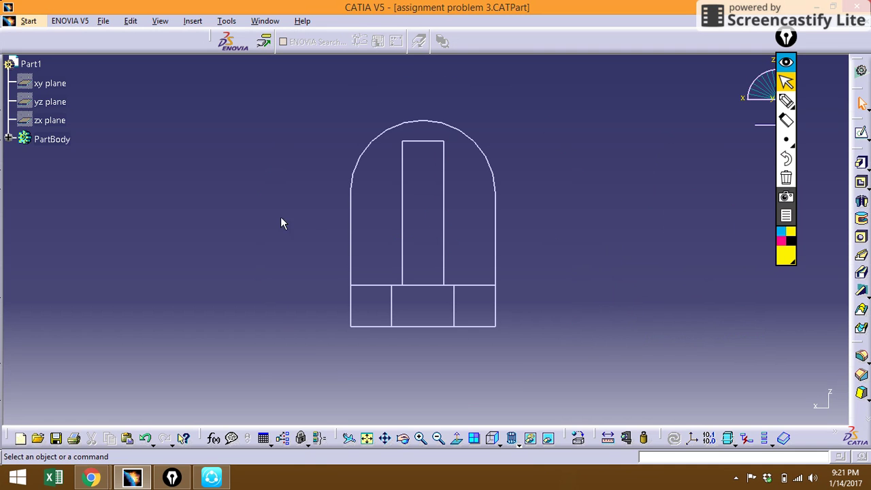
click(361, 175)
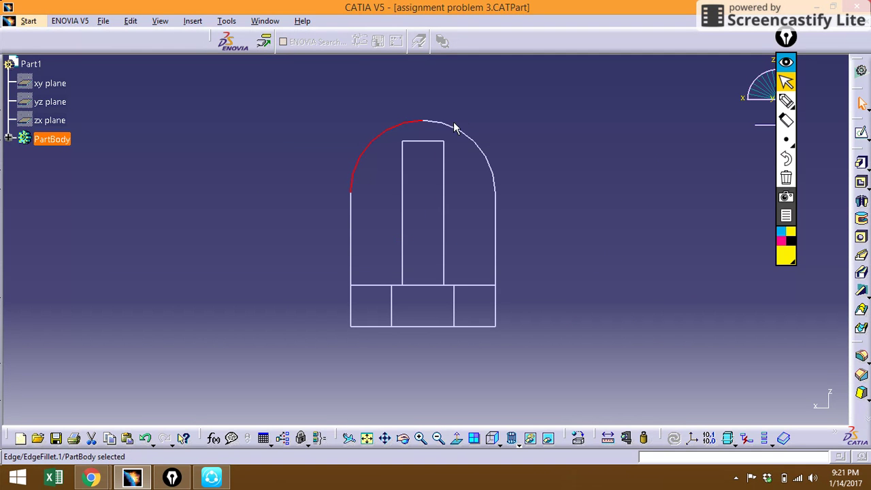
ctrl+click(453, 129)
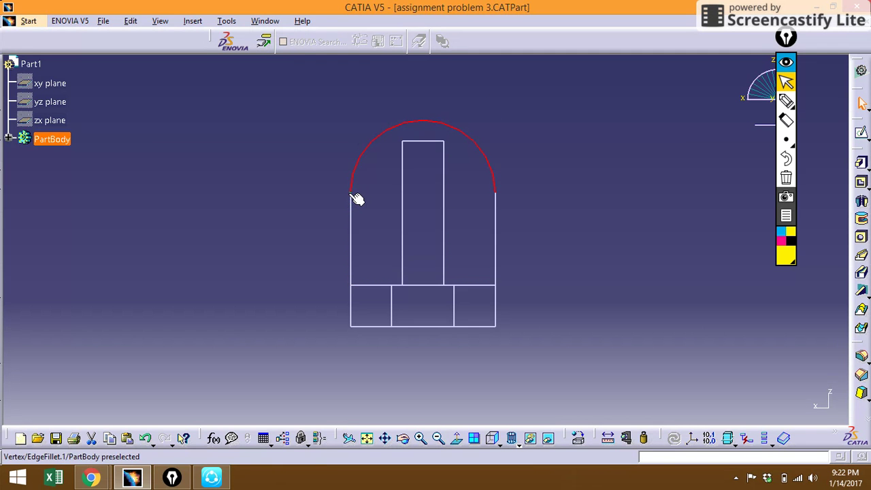
click(785, 101)
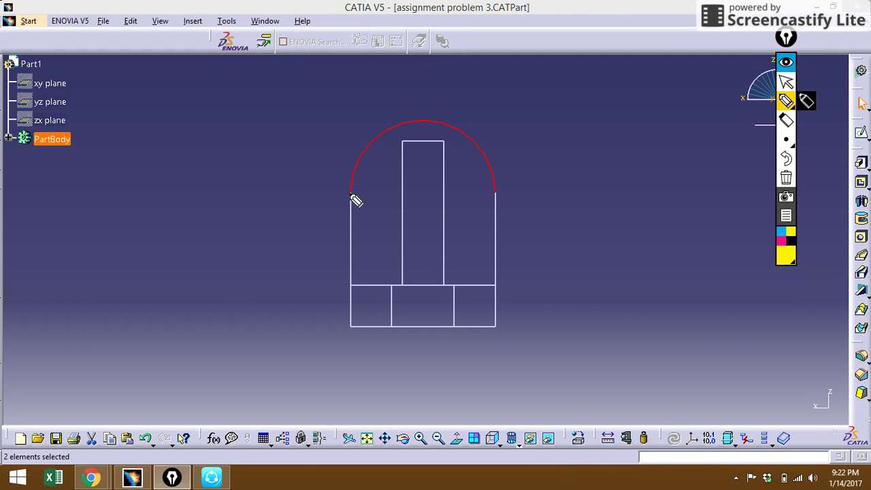
drag(351, 193, 498, 188)
mouse_move(422, 331)
mouse_down()
mouse_move(439, 200)
mouse_move(423, 206)
mouse_up()
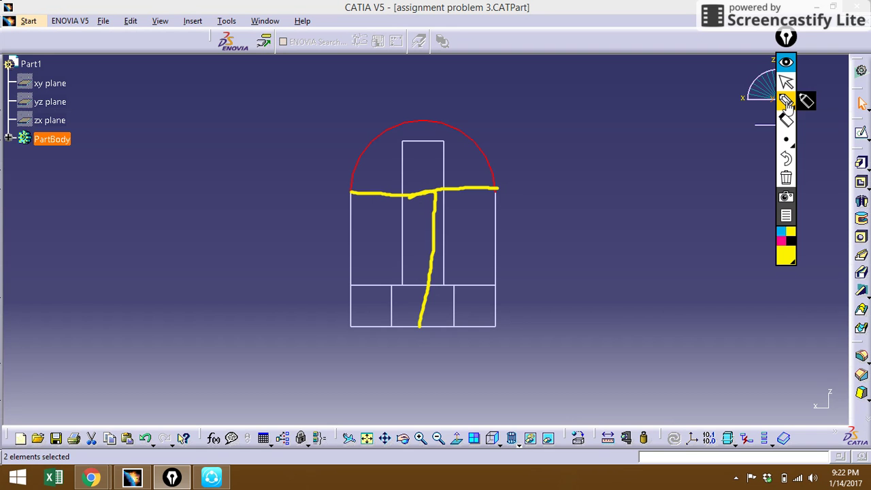
click(786, 120)
click(422, 329)
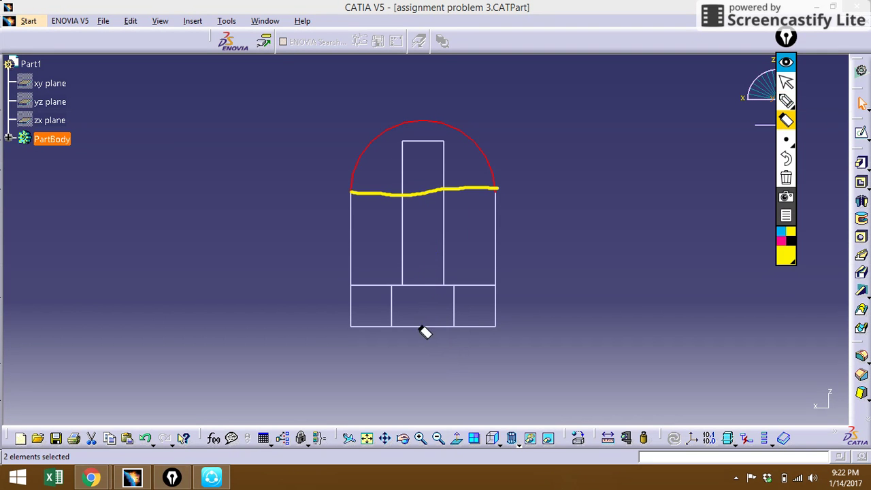
click(786, 101)
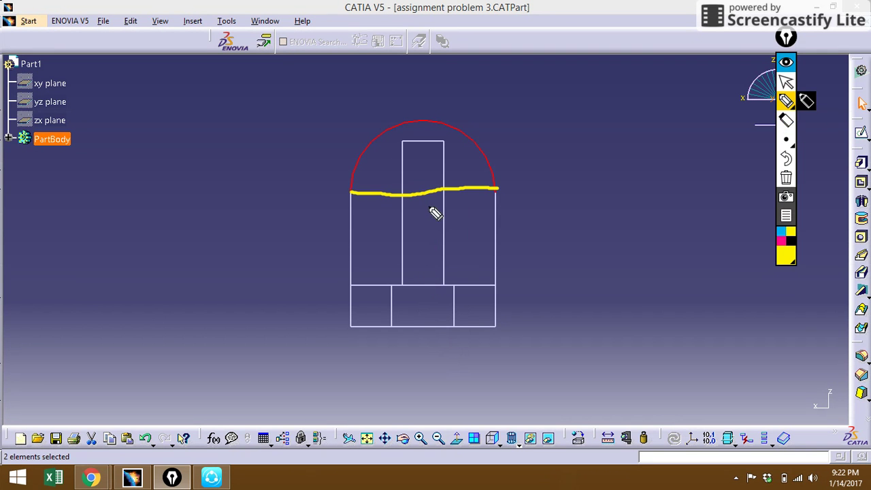
drag(422, 196, 408, 327)
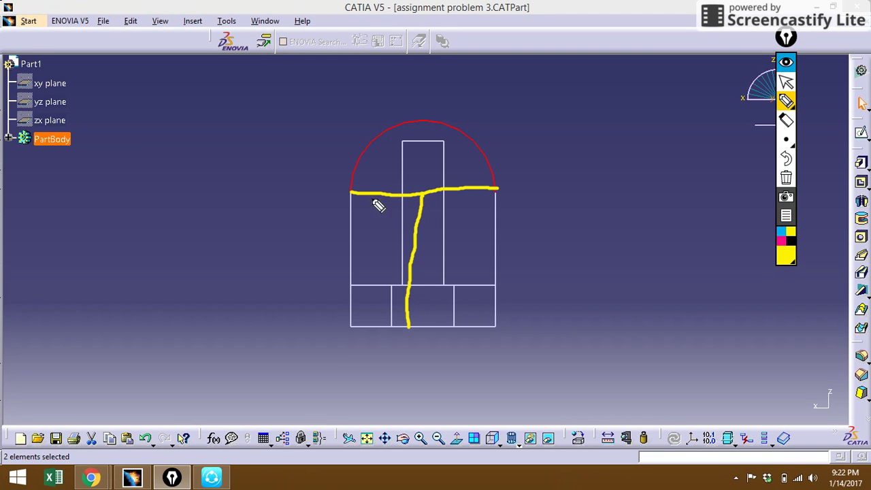
mouse_move(352, 192)
mouse_down()
mouse_move(384, 151)
mouse_move(443, 138)
mouse_move(499, 188)
mouse_up()
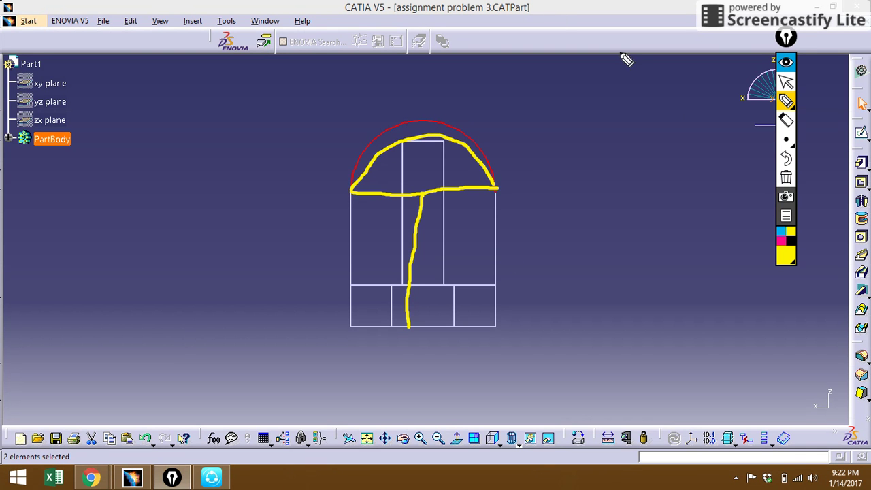
click(785, 179)
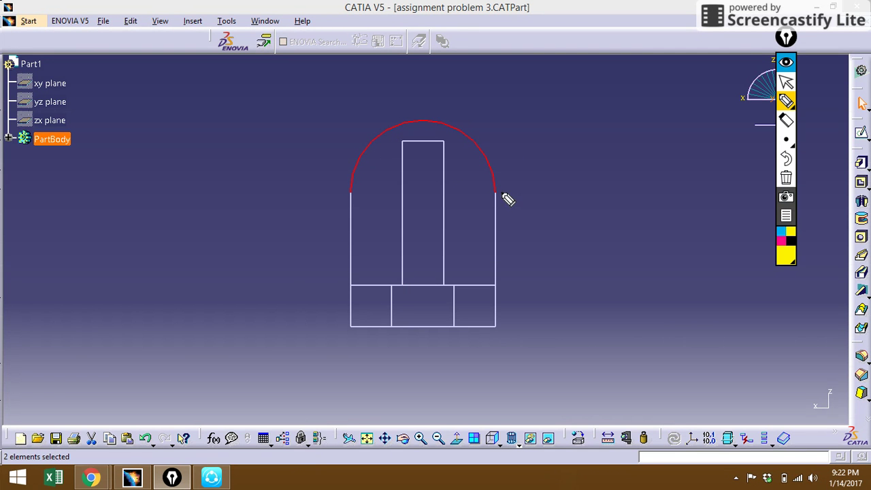
Show the bracket in Isometric View with Shading with Edges, zoomed out and slightly turned.
click(786, 81)
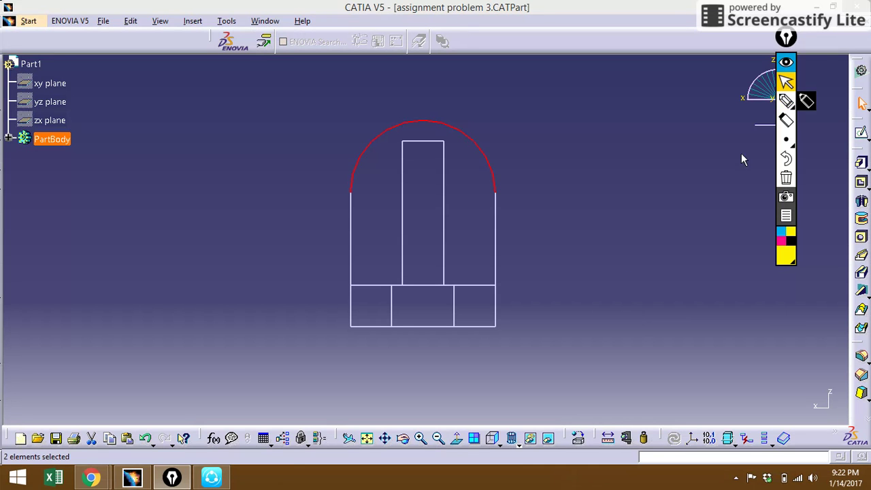
click(497, 444)
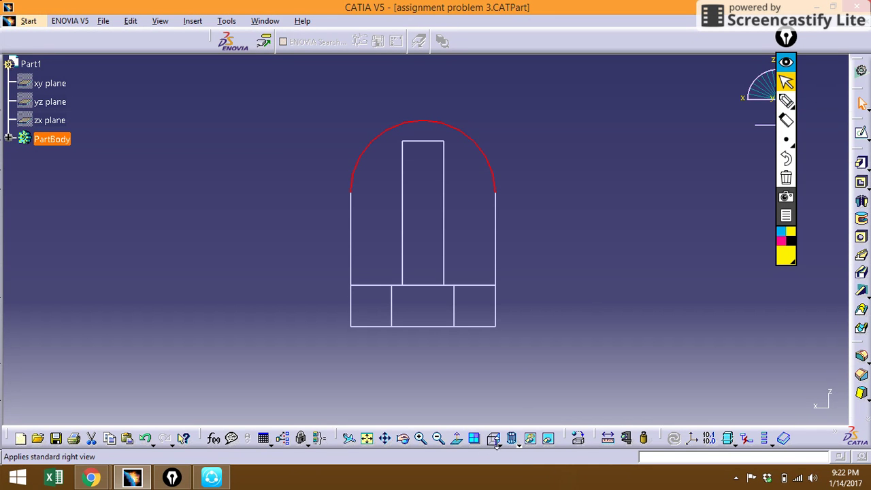
click(512, 331)
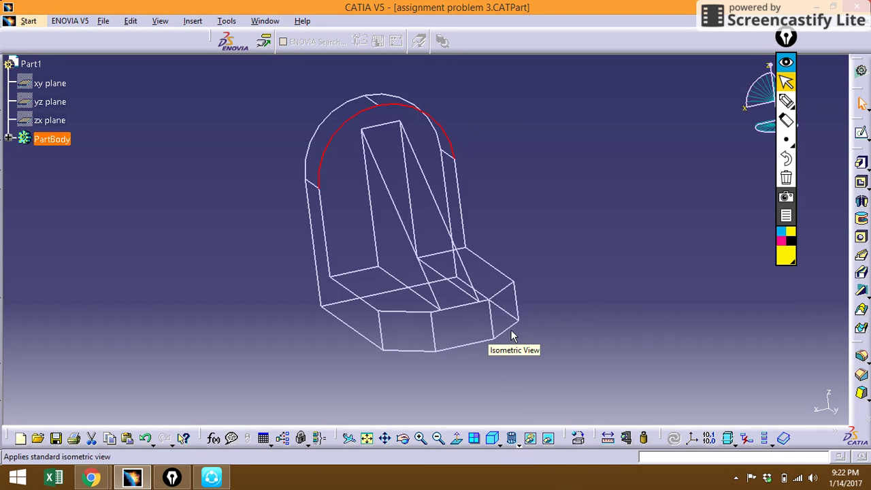
click(531, 438)
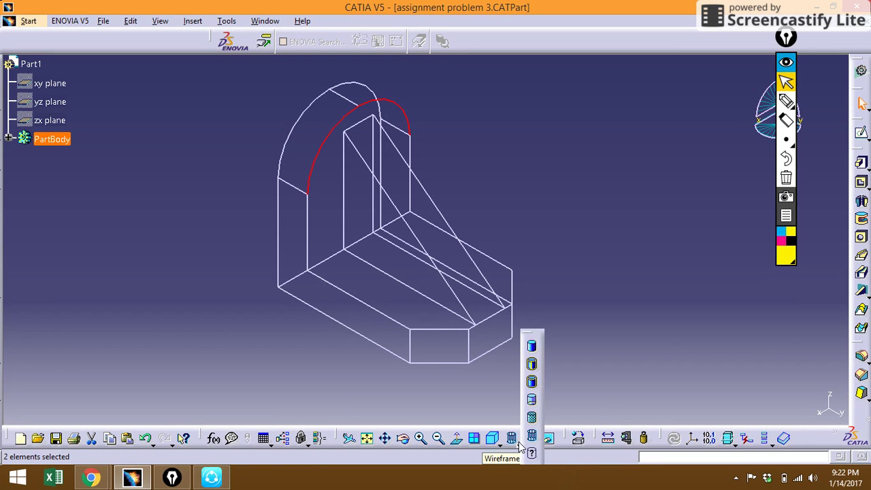
click(531, 382)
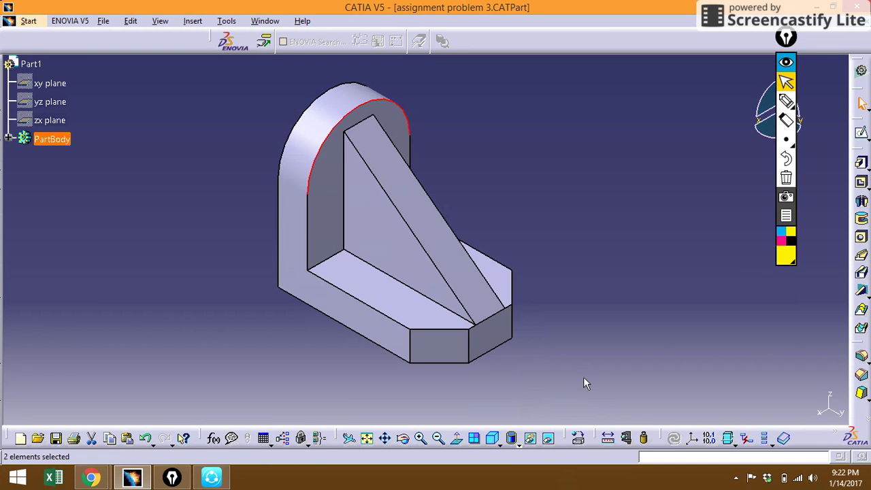
middle_drag(571, 372, 511, 379)
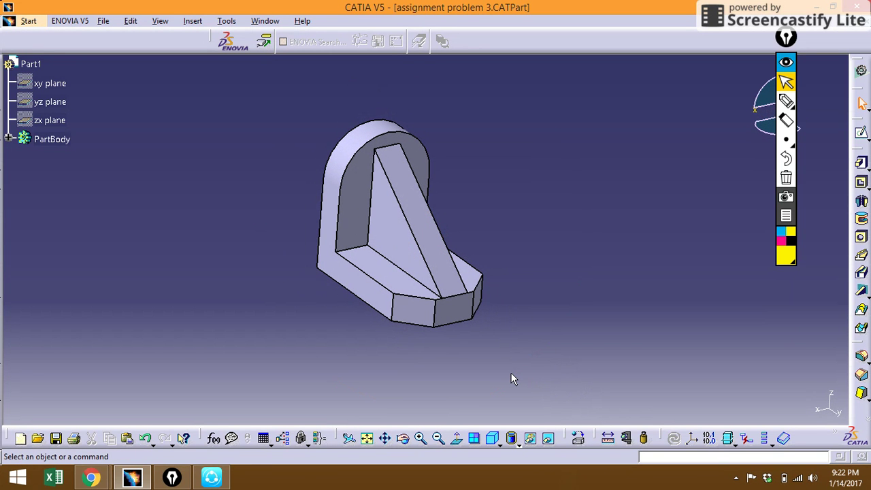